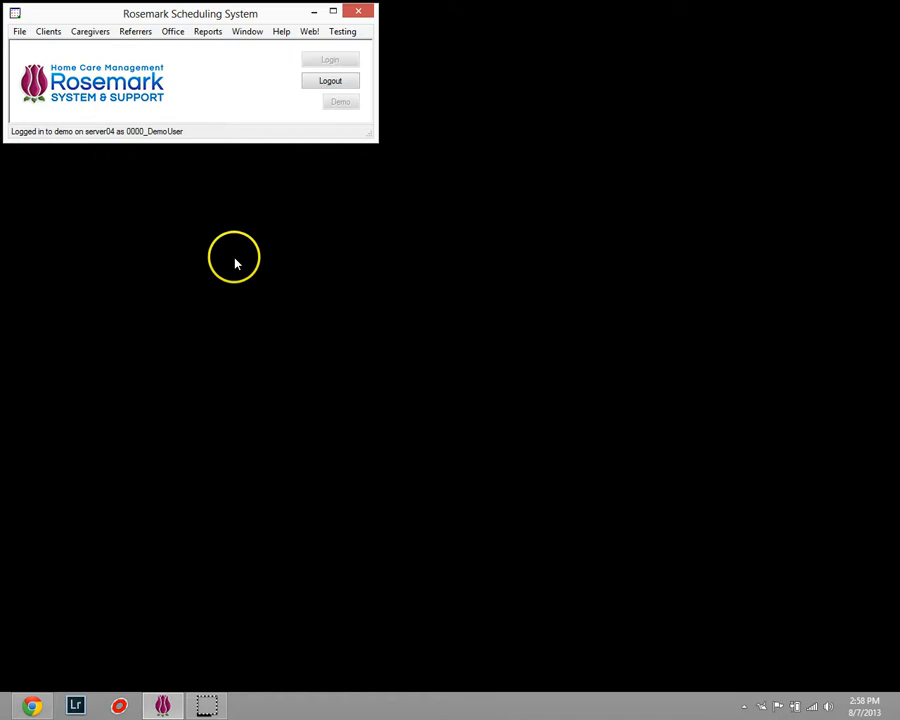
Open the active caregiver list and show this week's shifts for the fourth caregiver listed.
click(88, 32)
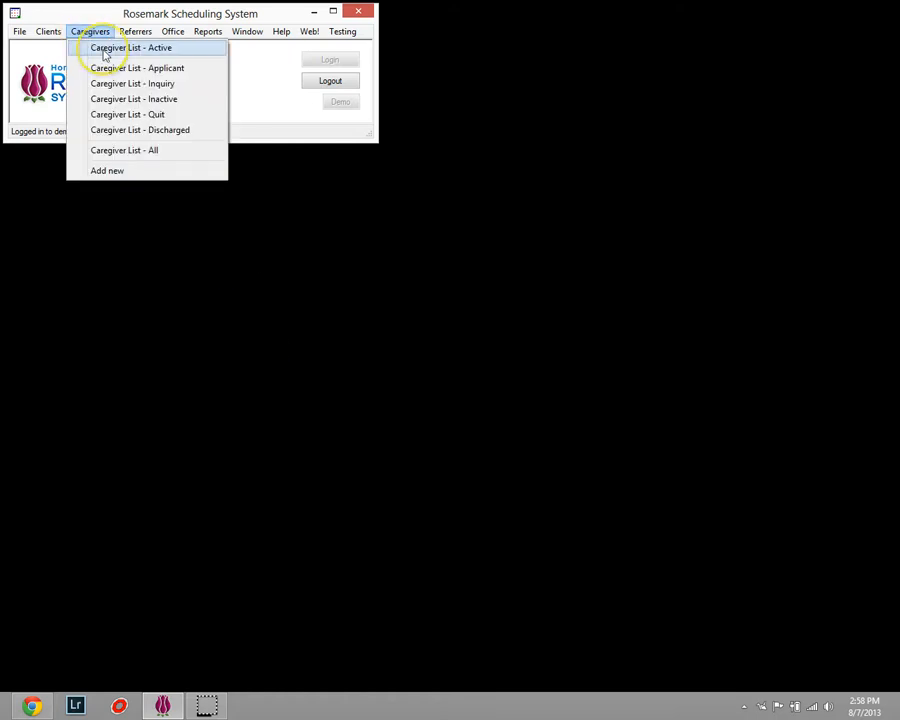
click(104, 53)
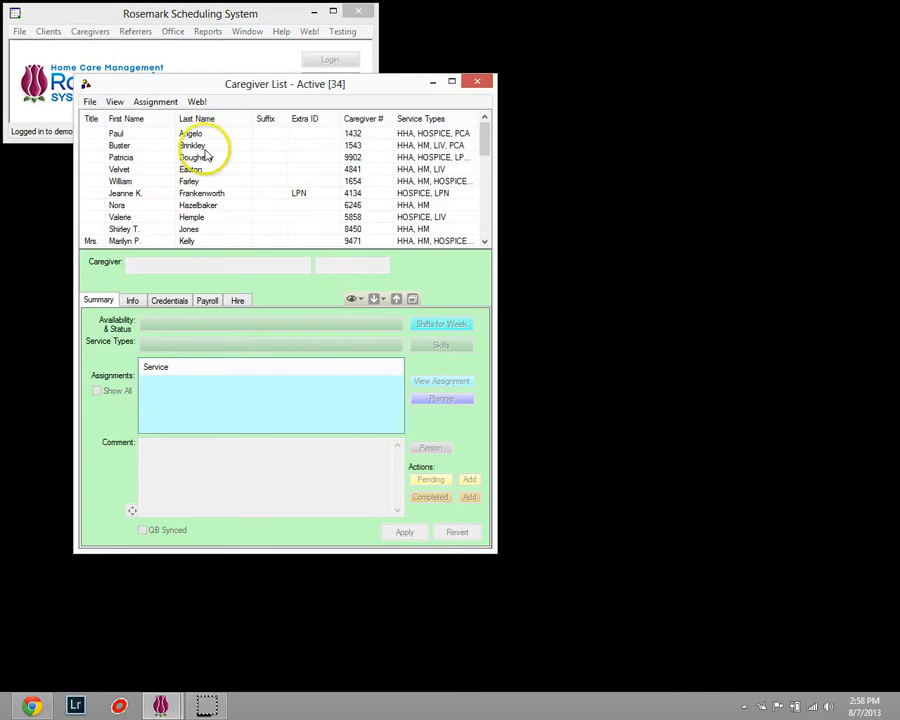
click(209, 169)
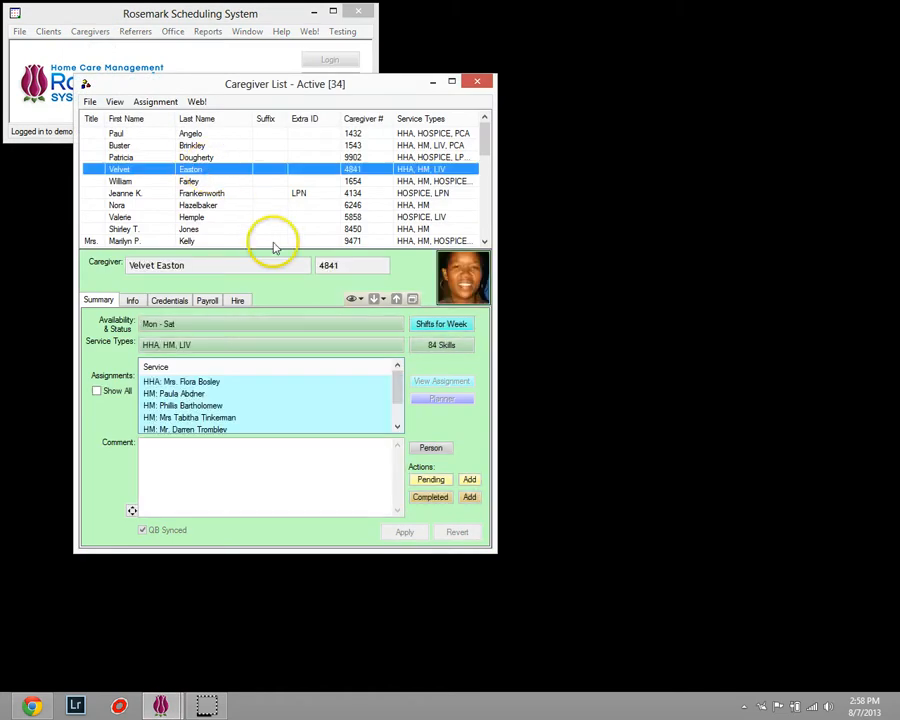
click(437, 326)
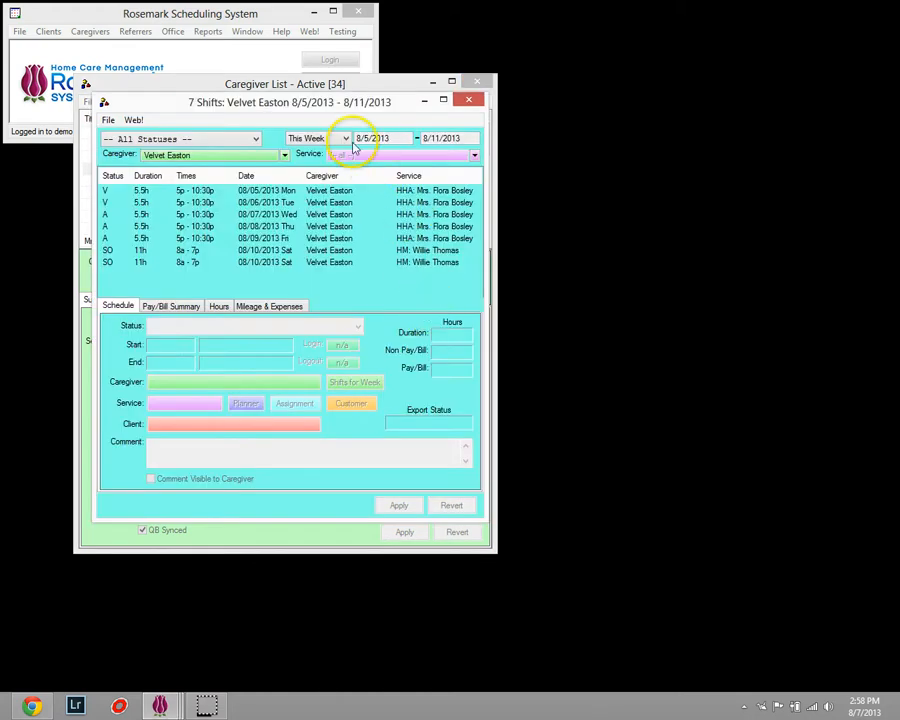
Check the caregiver choices without changing the selection, and filter the shifts to status V - Verified Complete.
click(285, 156)
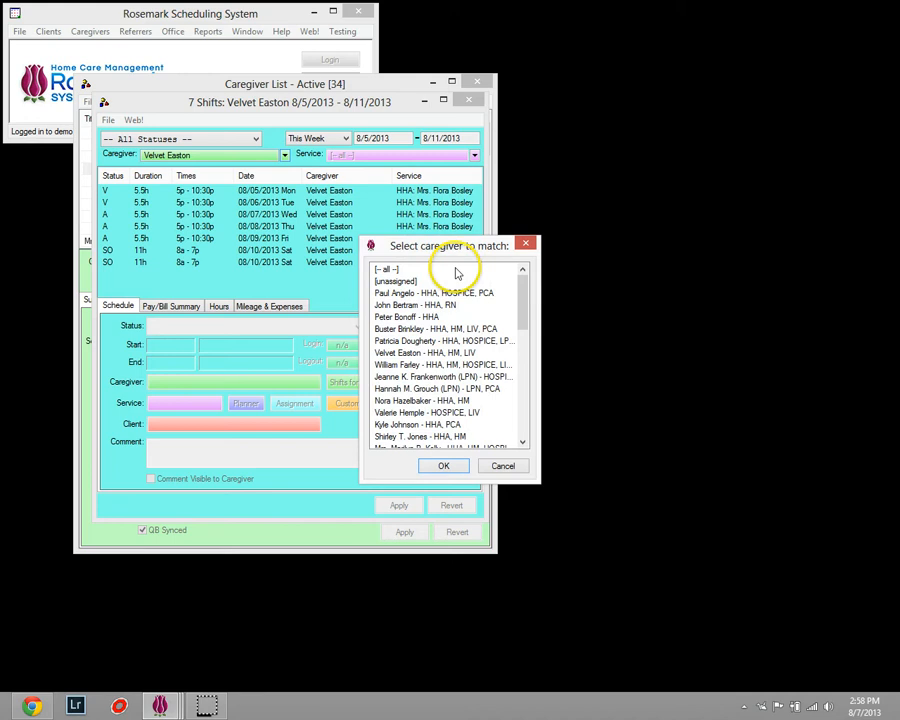
click(527, 245)
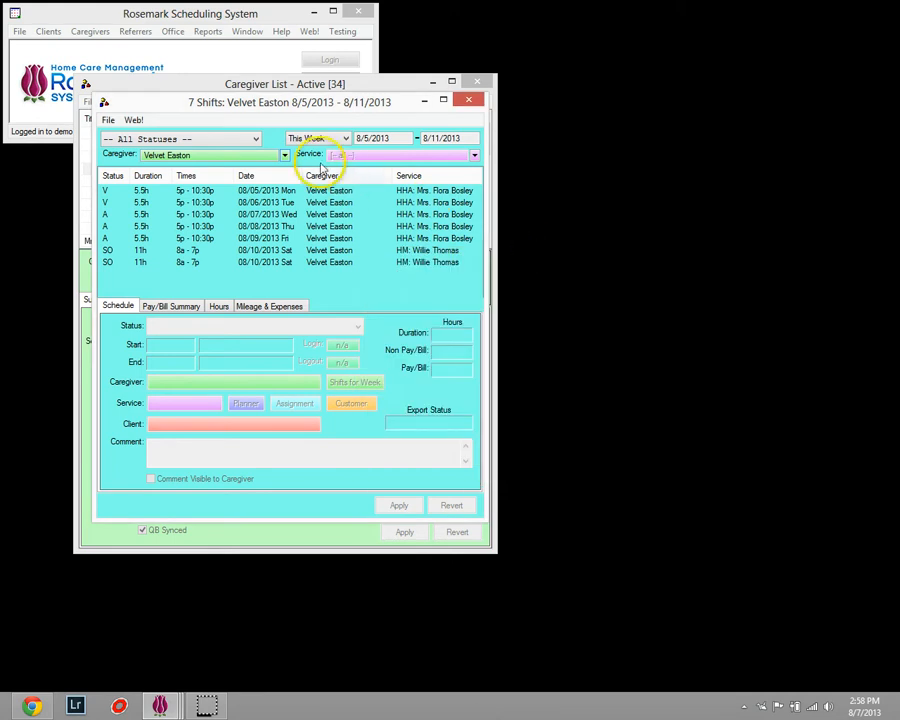
click(257, 141)
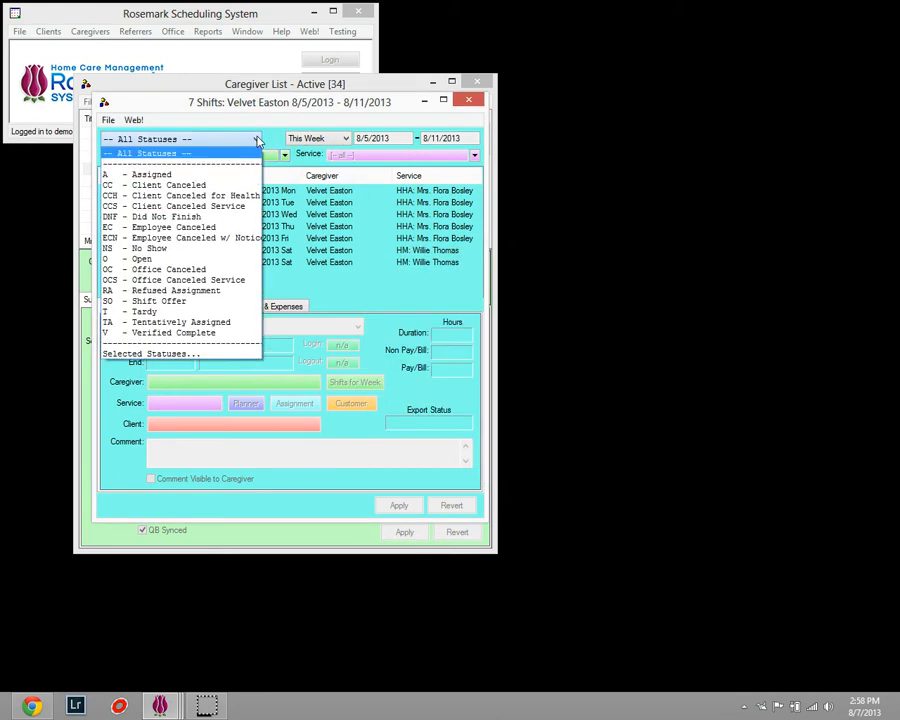
click(224, 341)
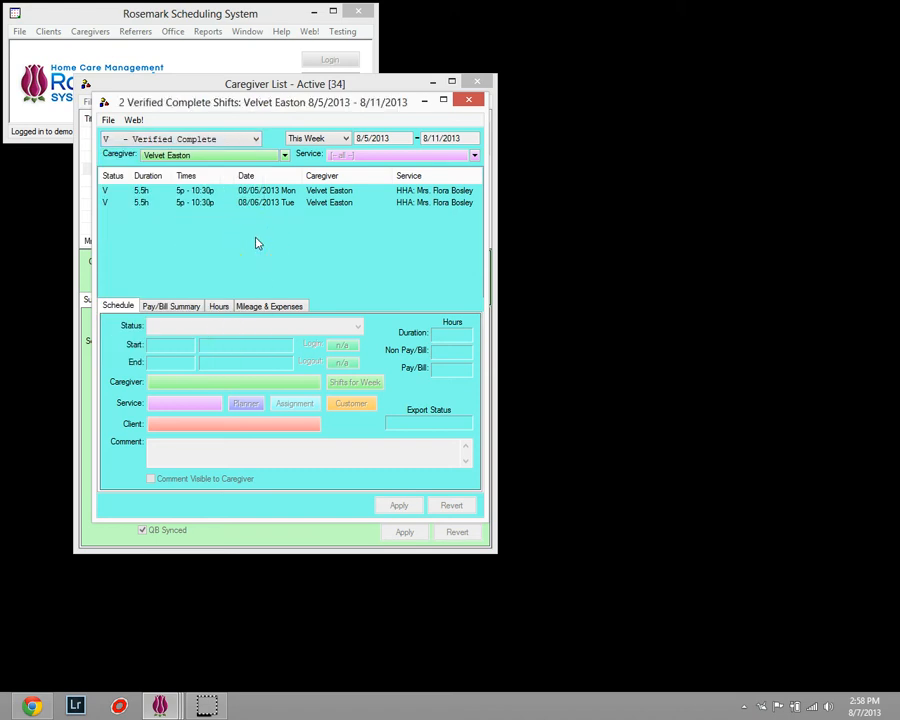
Change the shift period to a whole month, starting 6/1/2013.
click(333, 142)
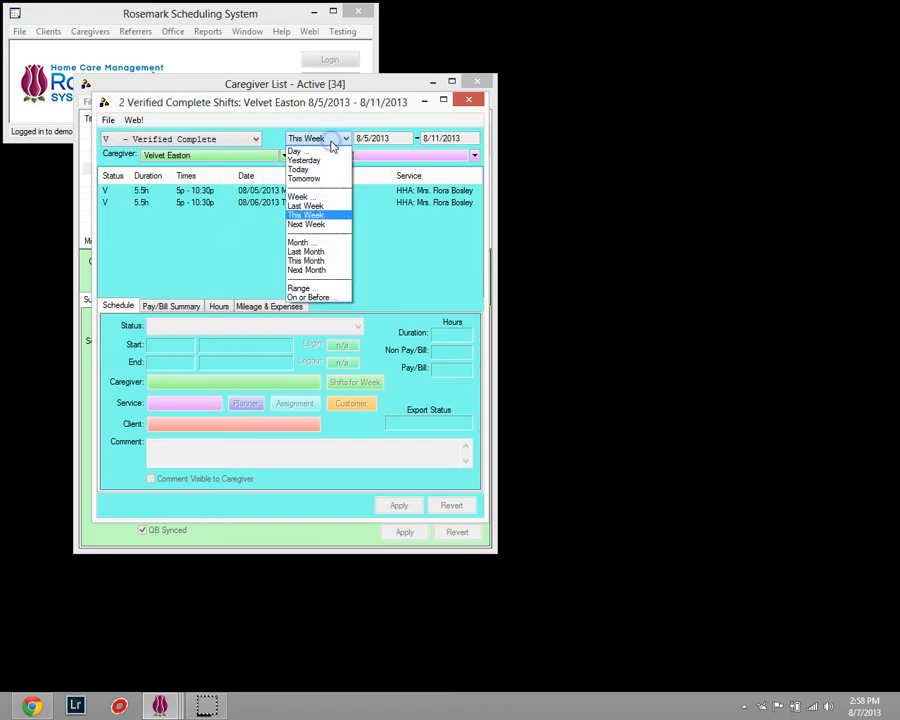
click(320, 243)
click(407, 138)
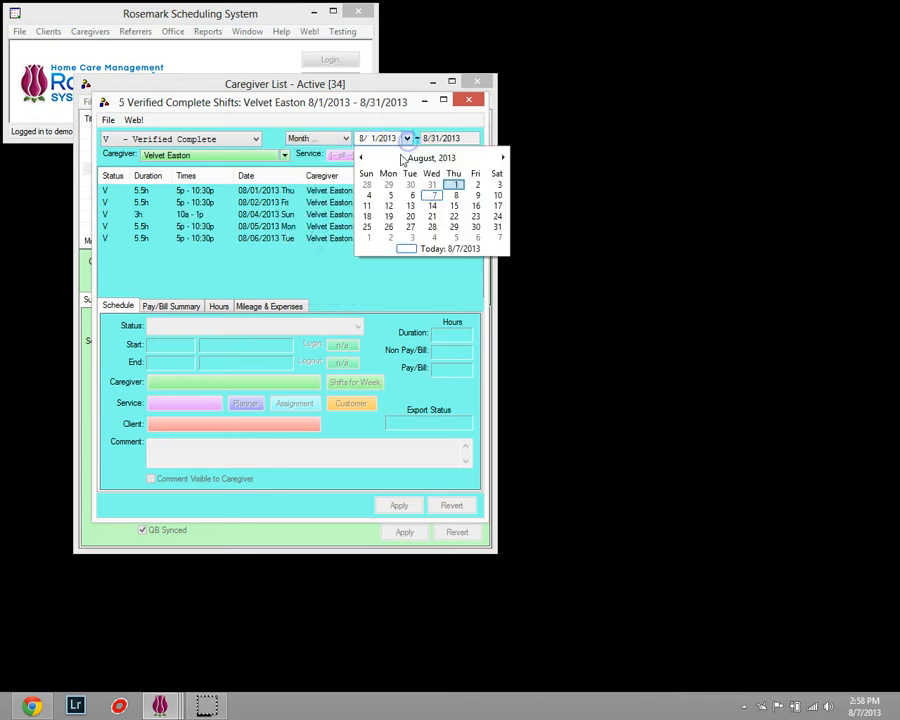
click(361, 157)
click(361, 157)
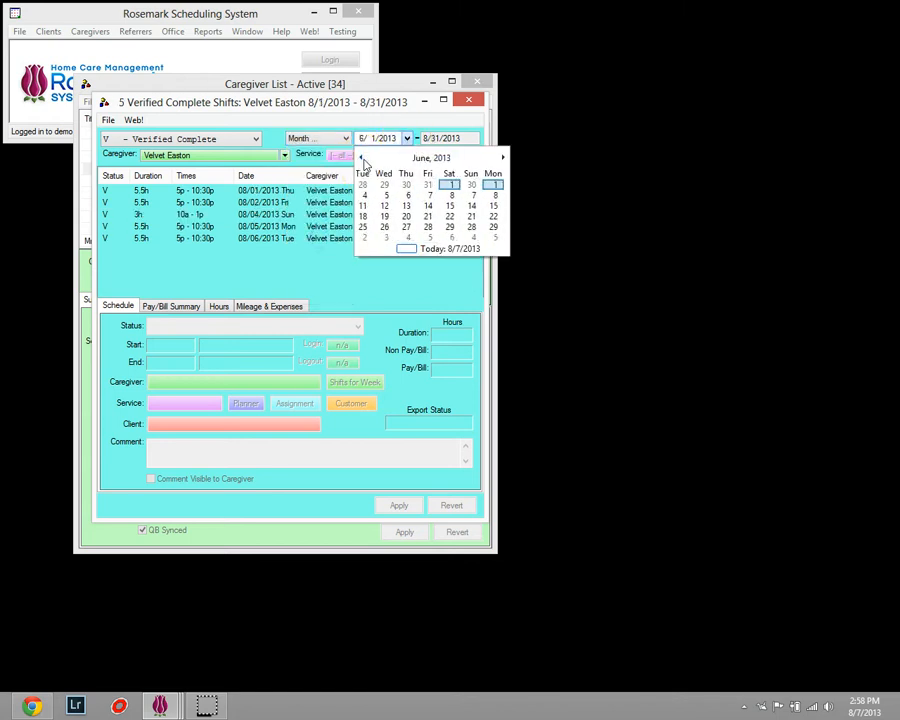
click(496, 184)
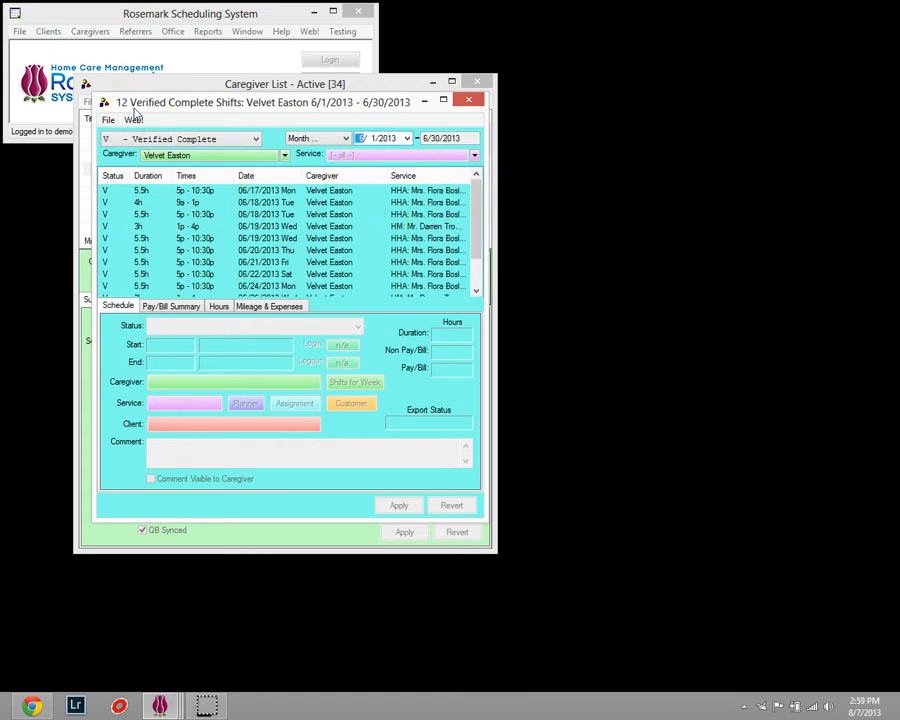
Review the 06/17/2013 shift's pay and bill summary, hours, and mileage and expenses, and return to its schedule details.
click(144, 190)
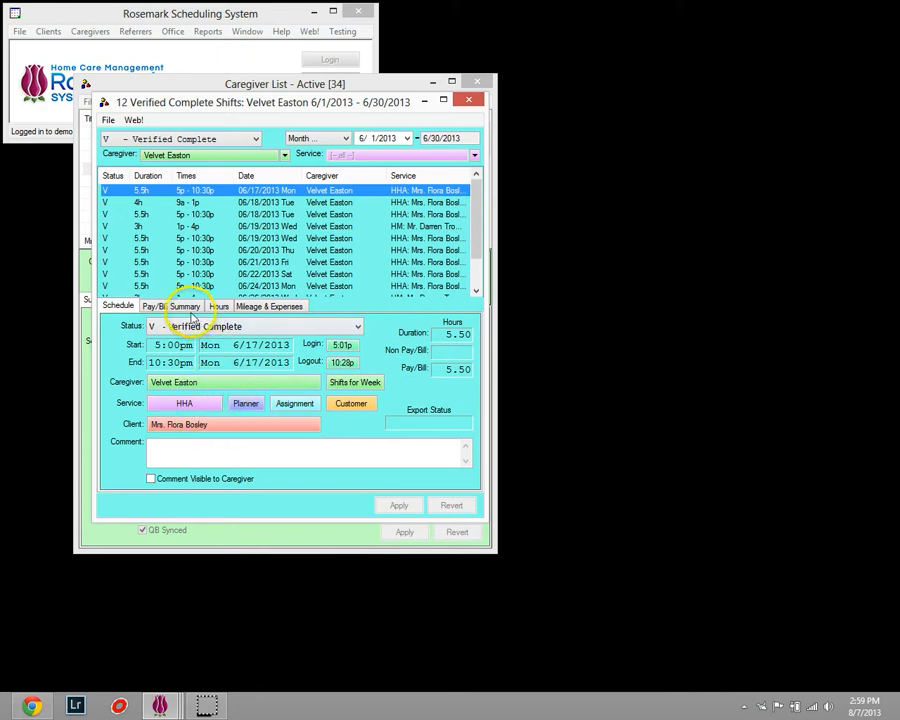
click(199, 309)
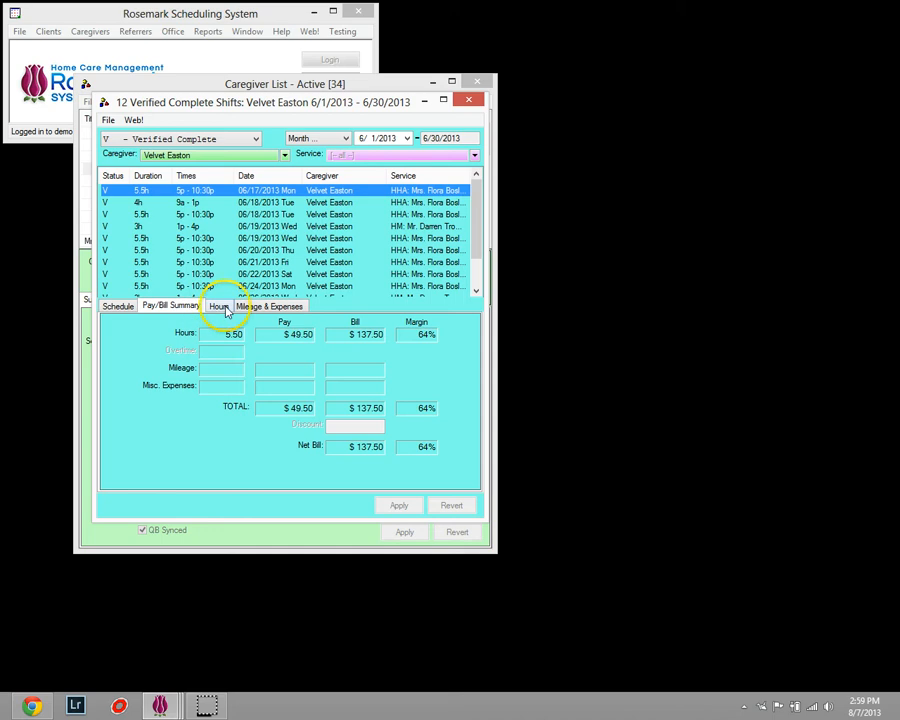
click(226, 311)
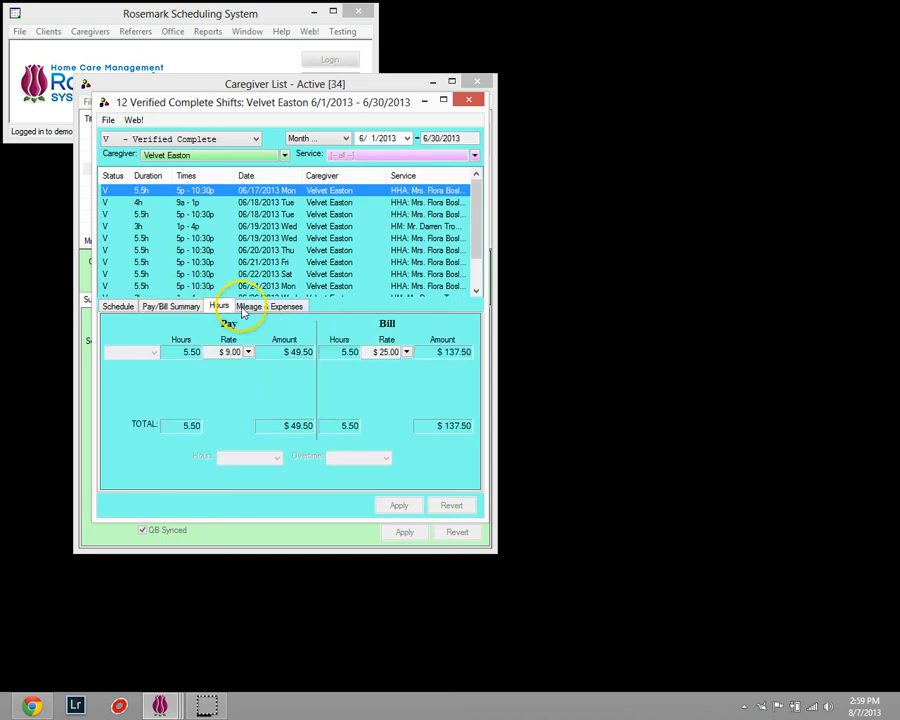
click(248, 312)
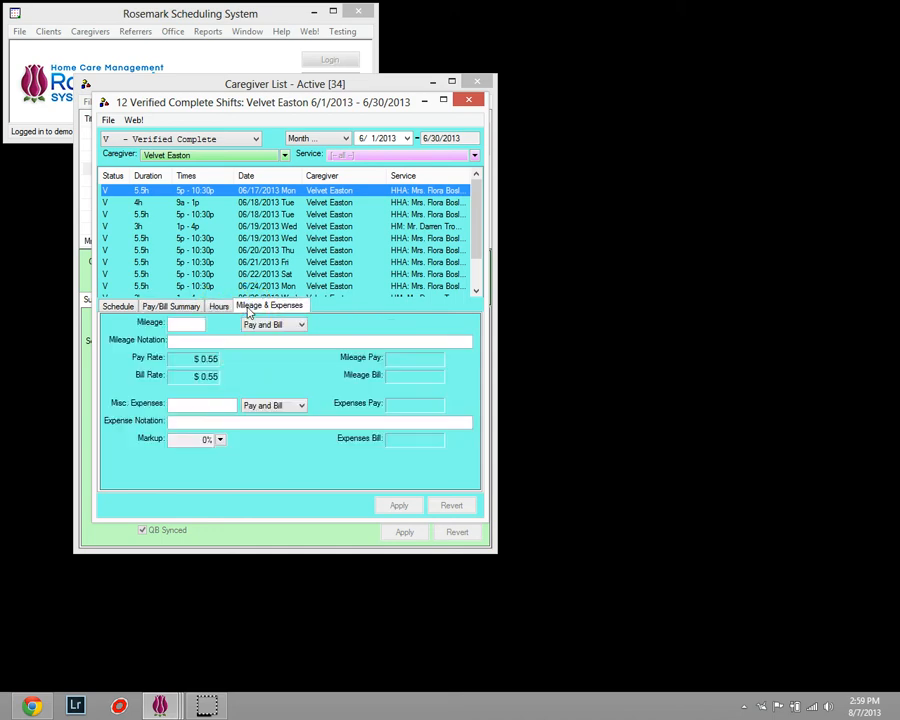
click(108, 308)
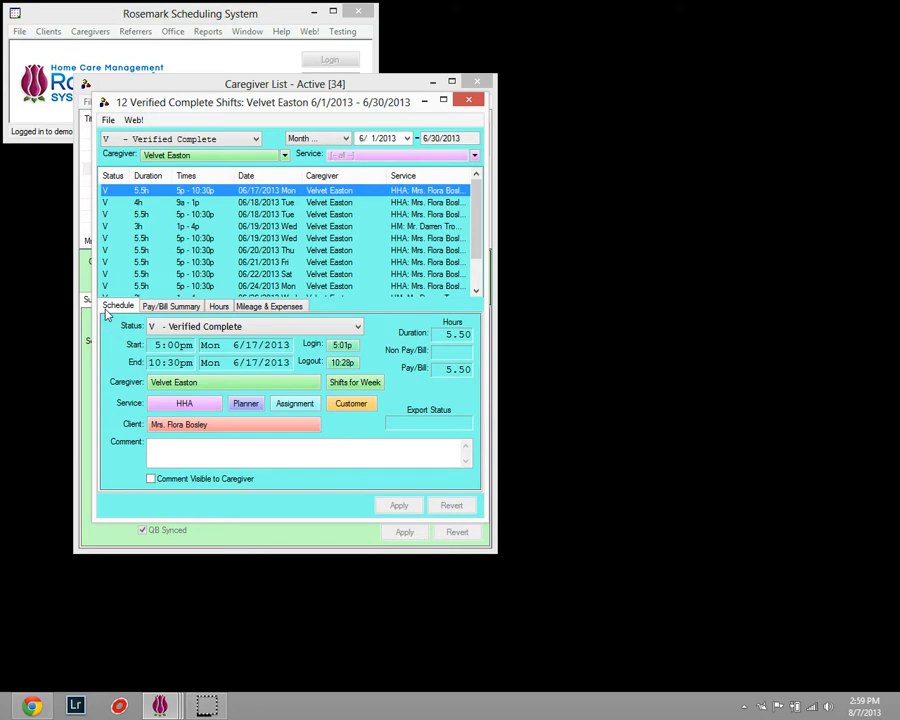
Start exporting the shifts to a spreadsheet and deselect all the shift fields.
click(108, 121)
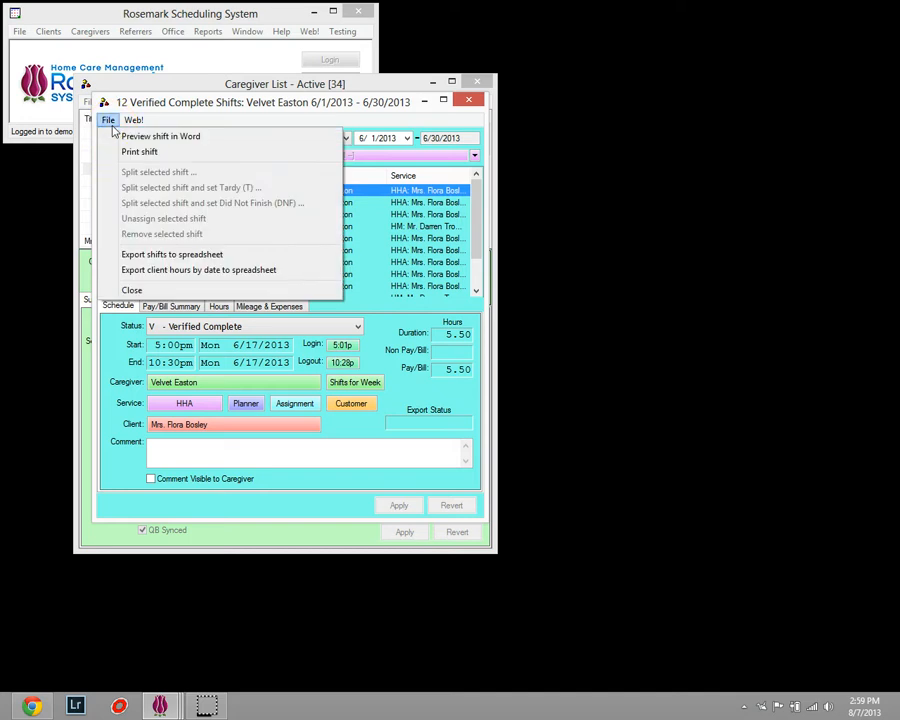
click(157, 256)
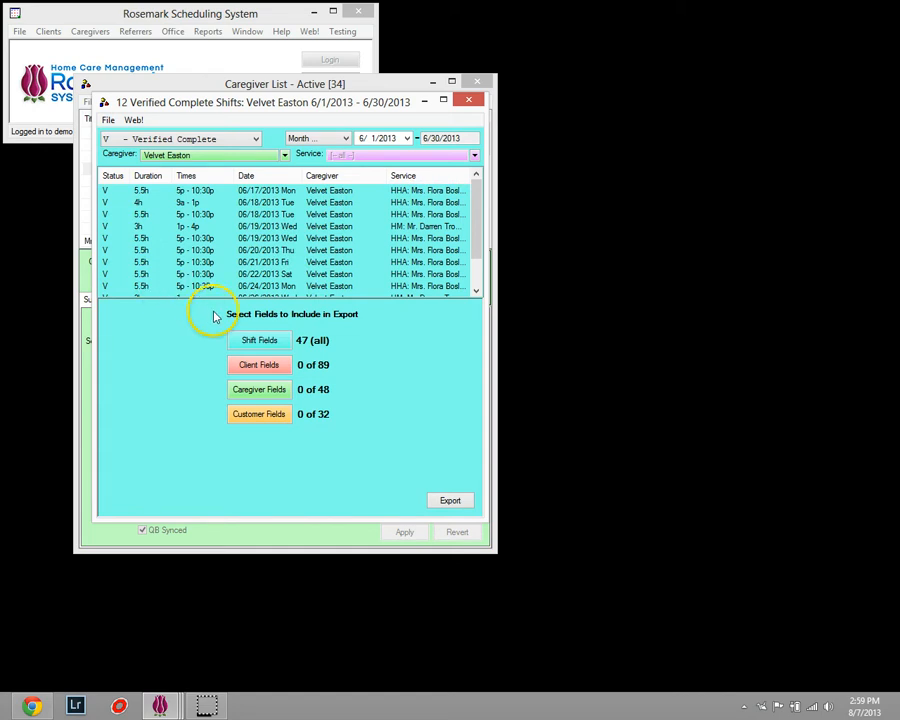
click(250, 340)
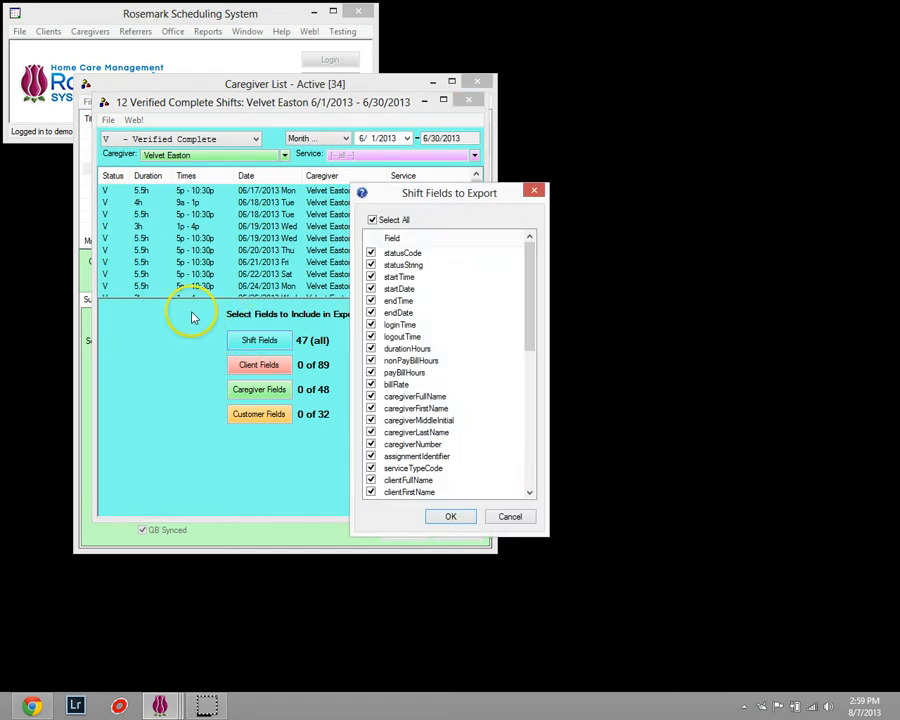
key(Tab)
click(399, 224)
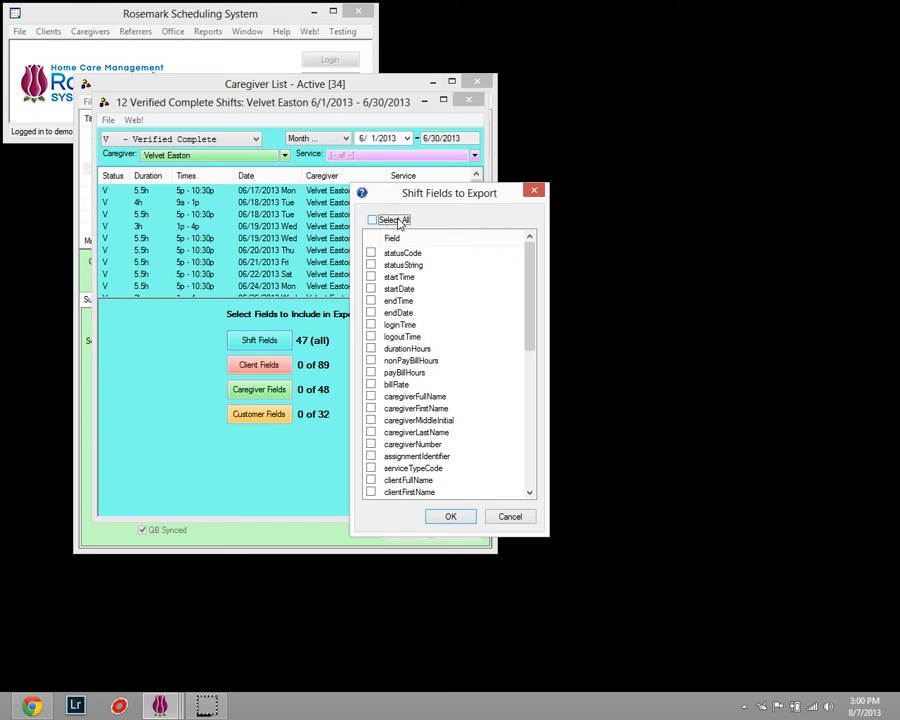
Include the startTime, startDate and endTime shift fields in the export.
click(399, 277)
click(371, 277)
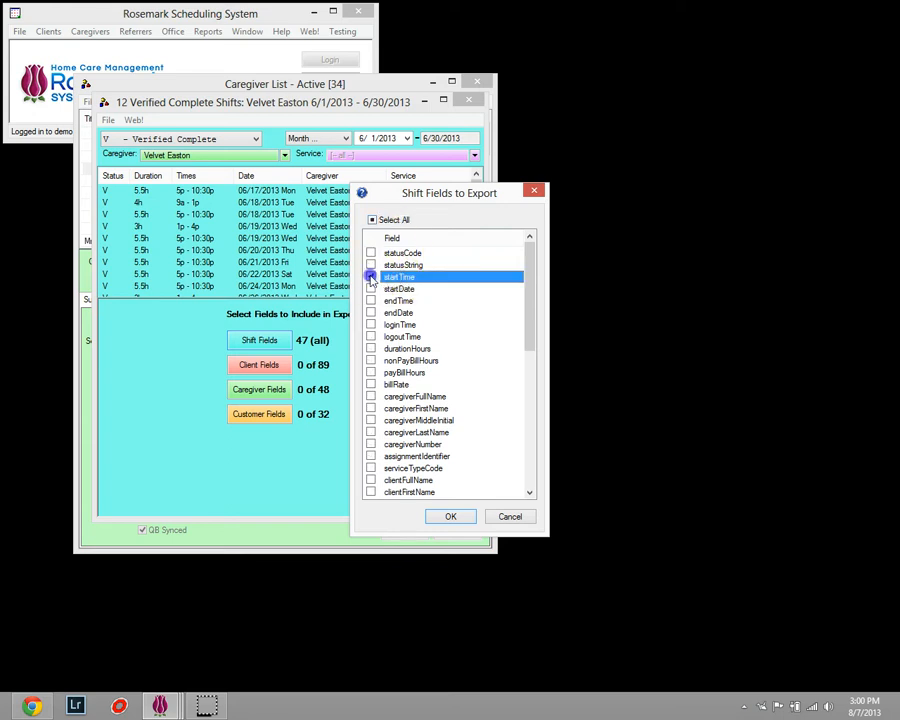
click(371, 289)
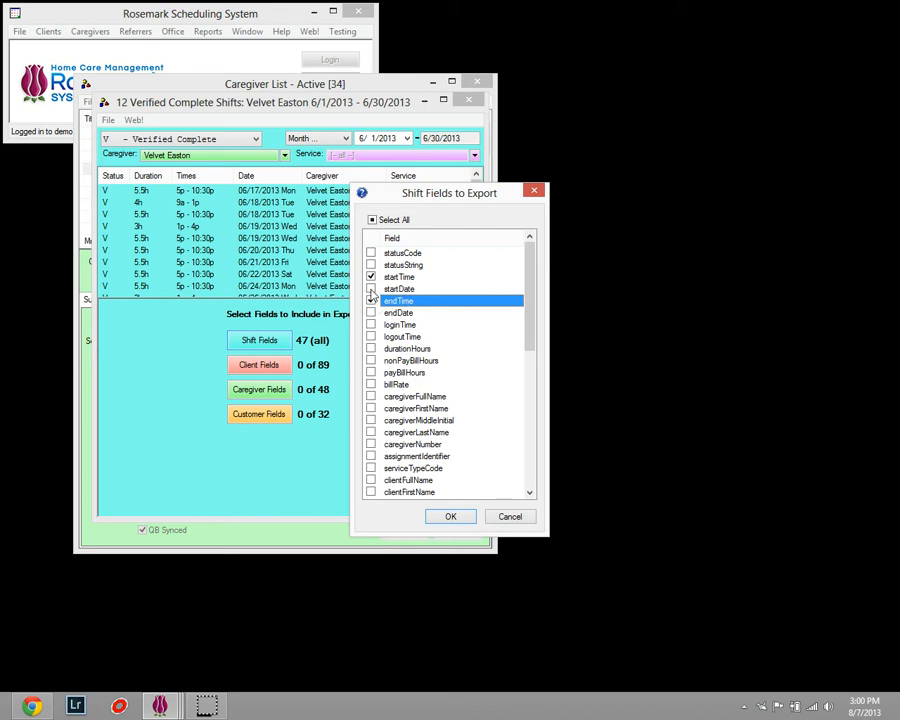
click(371, 289)
click(371, 301)
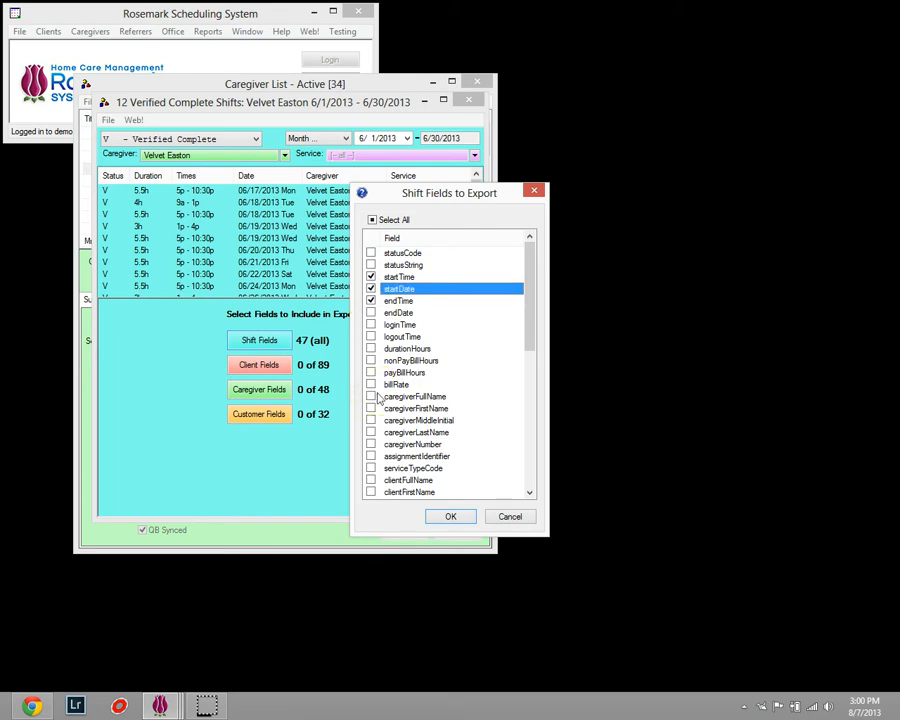
Add the clientFullName and comment shift fields to the export and confirm the field selection.
click(378, 376)
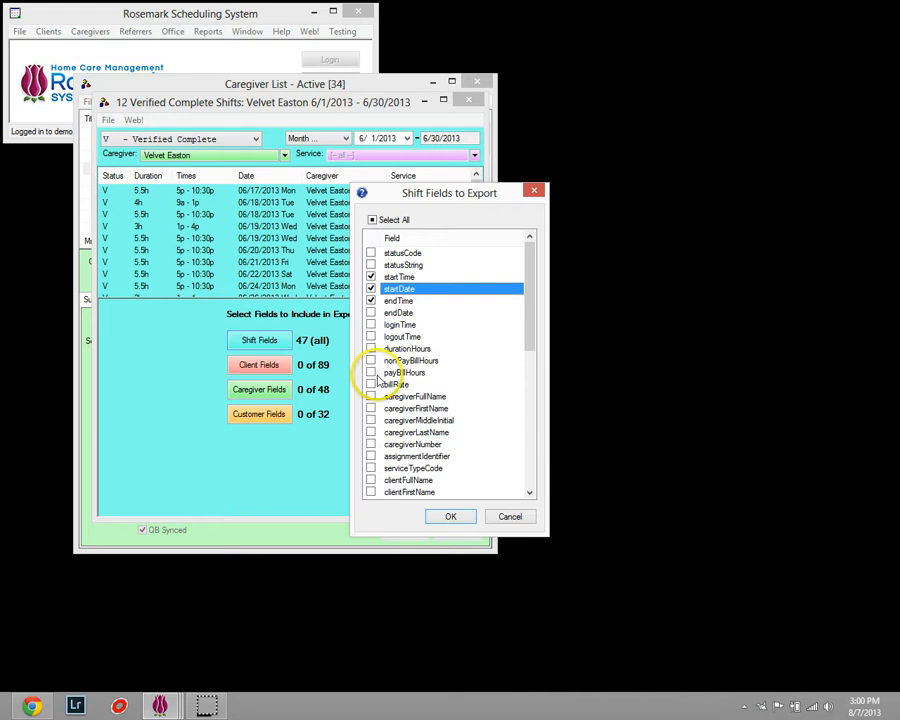
scroll(378, 380, down, 1)
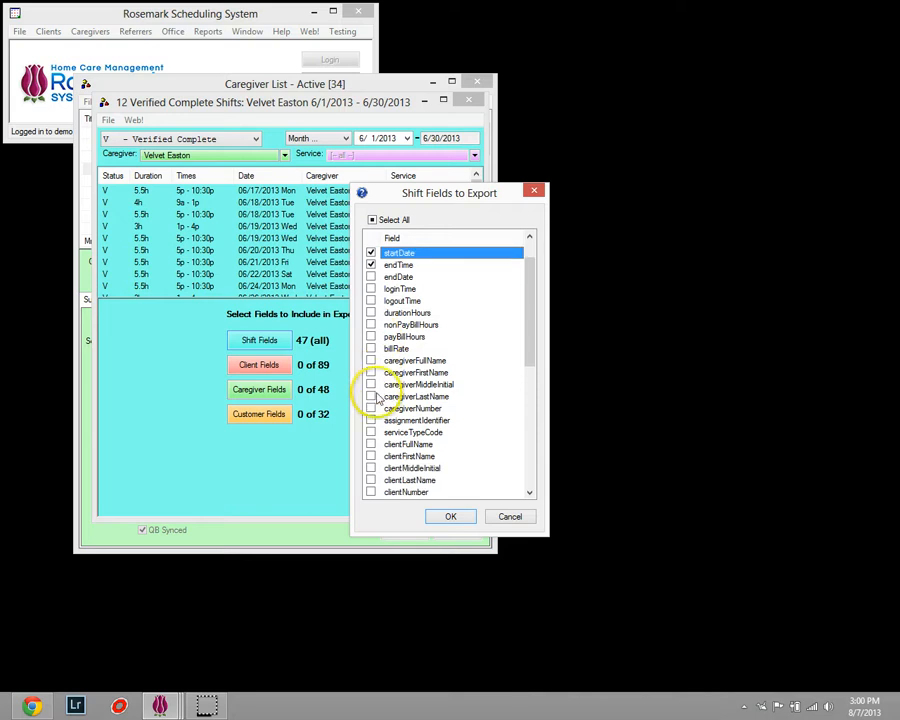
click(370, 444)
scroll(375, 440, down, 3)
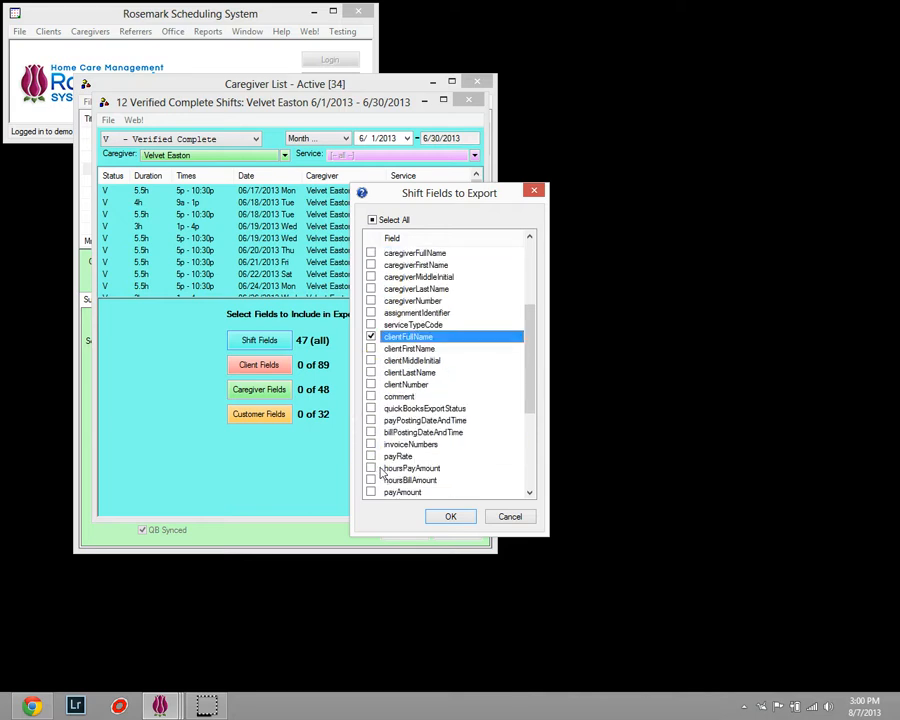
click(371, 396)
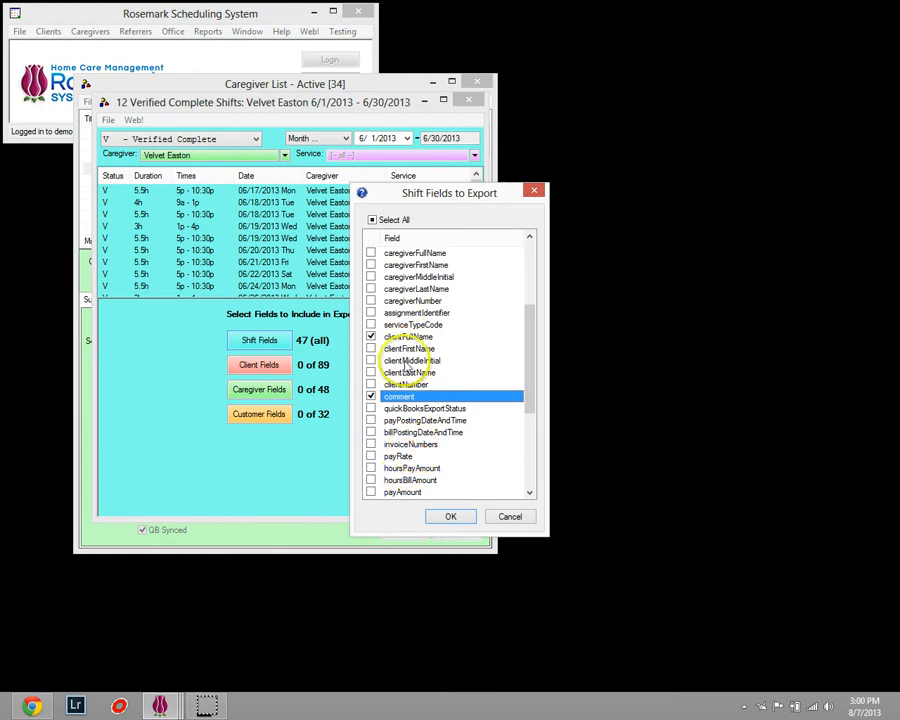
scroll(400, 365, up, 4)
scroll(410, 420, down, 10)
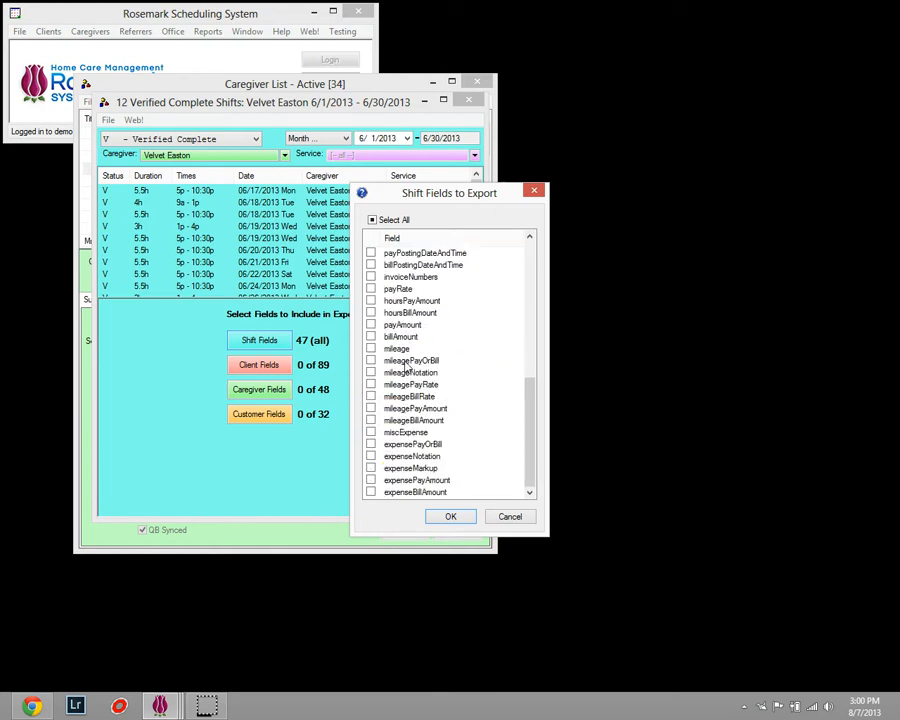
click(445, 517)
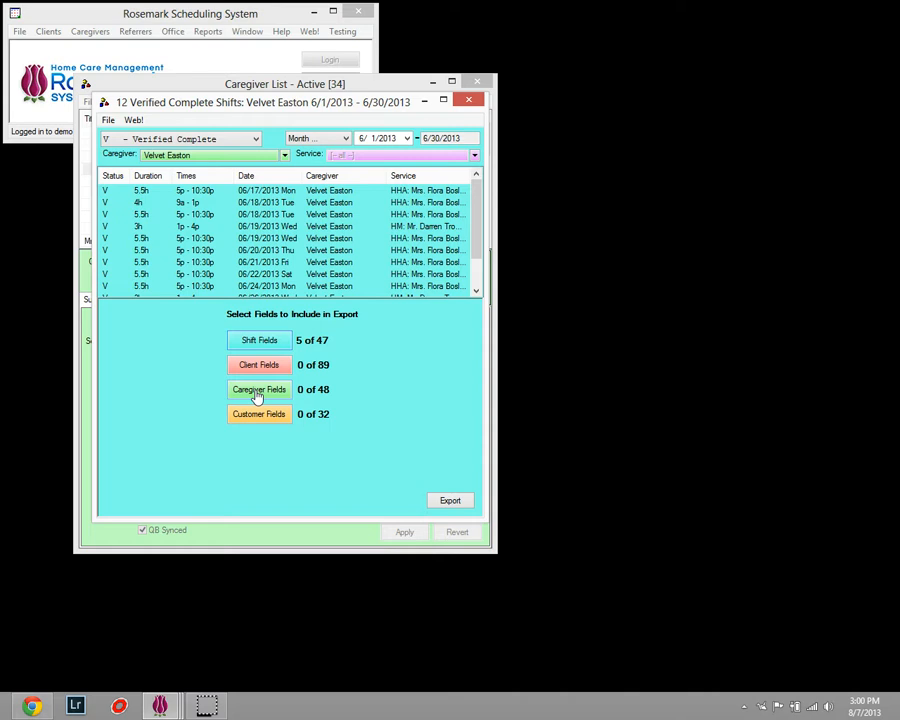
Look through the customer fields and the caregiver fields available for the export, cancelling each field selection.
click(260, 348)
click(280, 418)
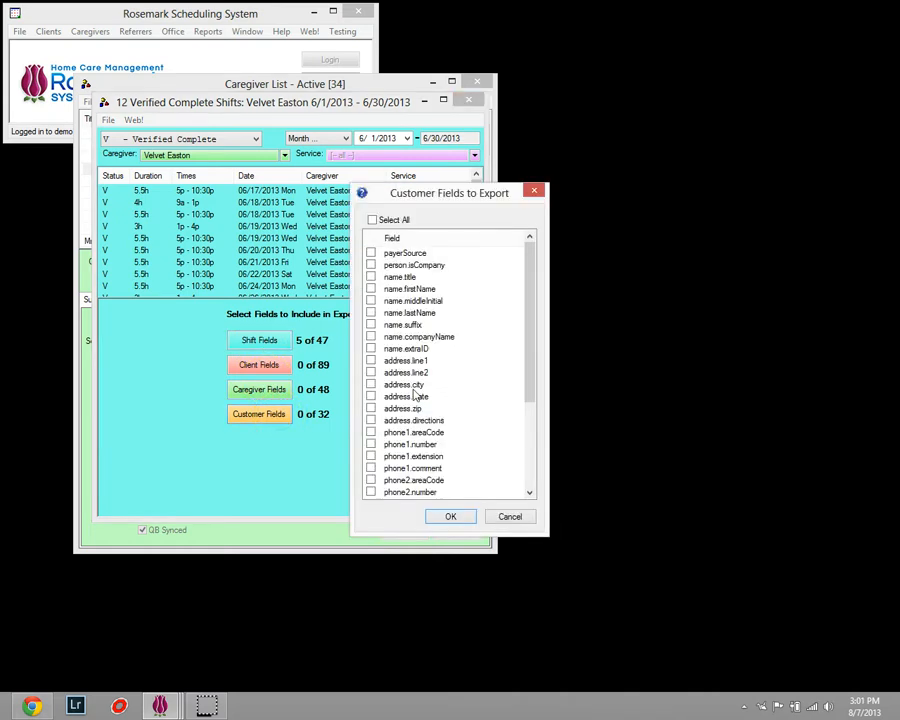
drag(528, 328, 532, 424)
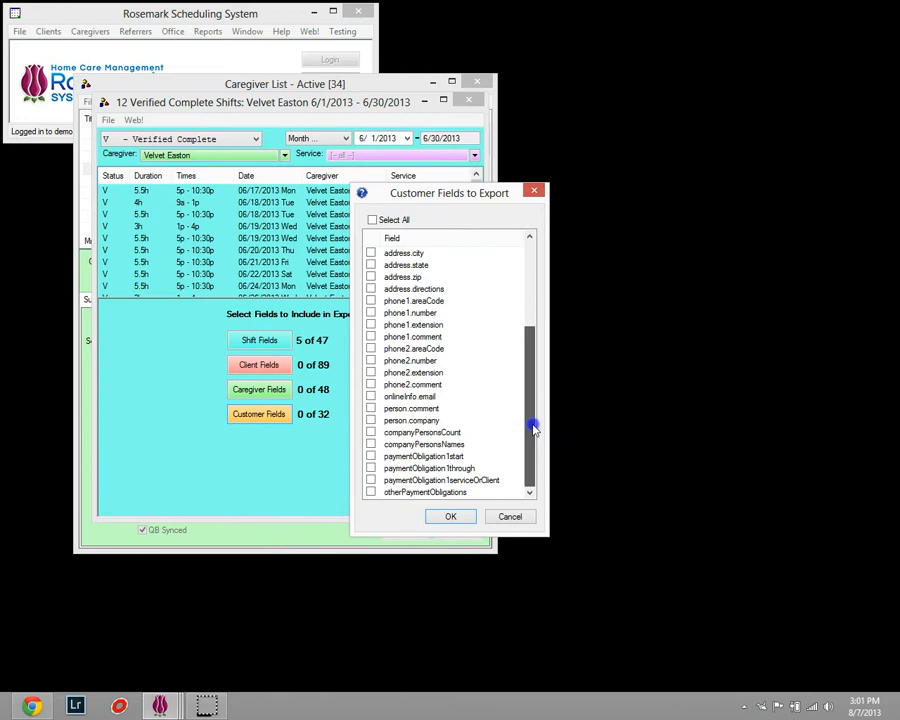
click(519, 521)
click(240, 388)
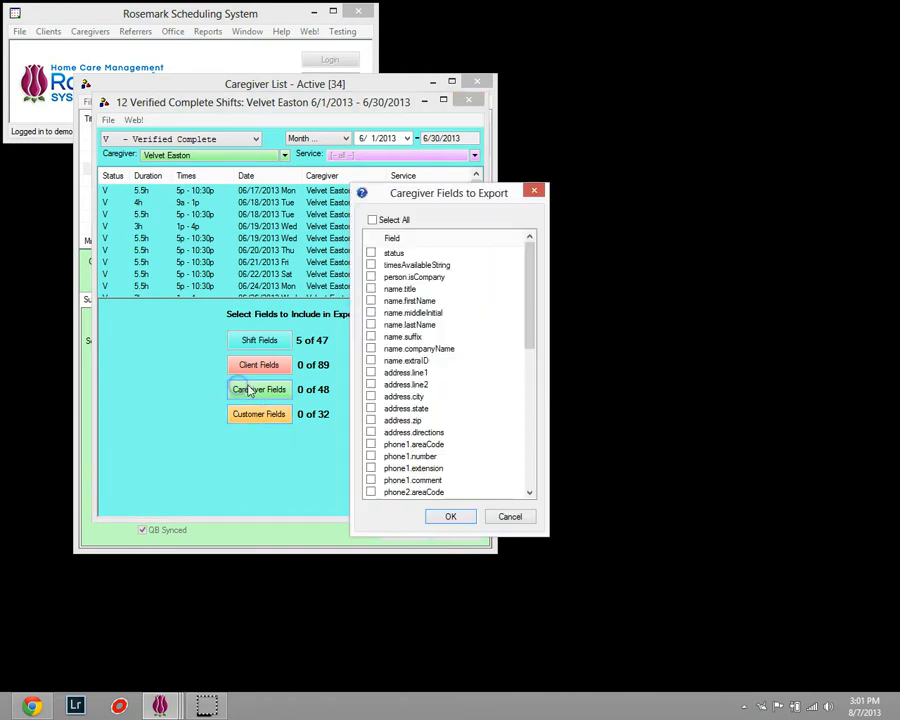
drag(528, 335, 518, 506)
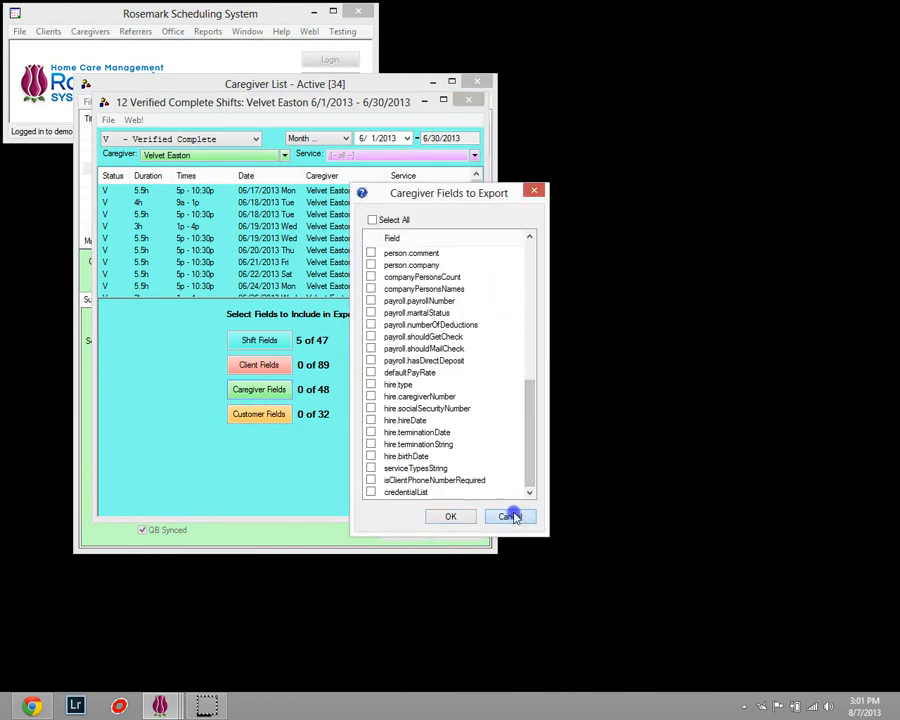
click(512, 515)
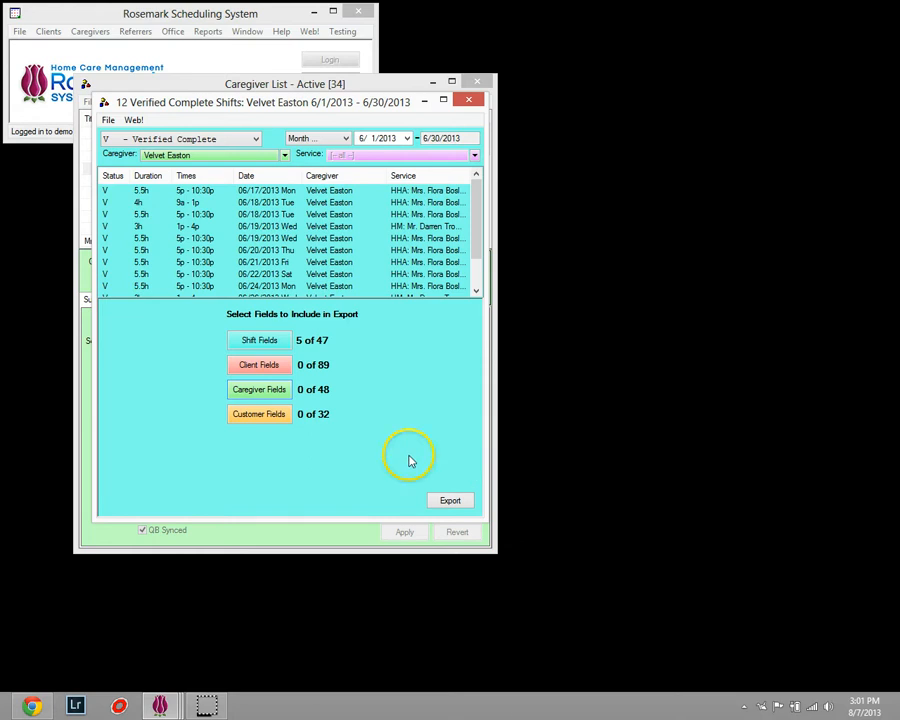
Export the shifts to the Desktop as the CSV file shifts, and close the shift list and caregiver list.
click(450, 505)
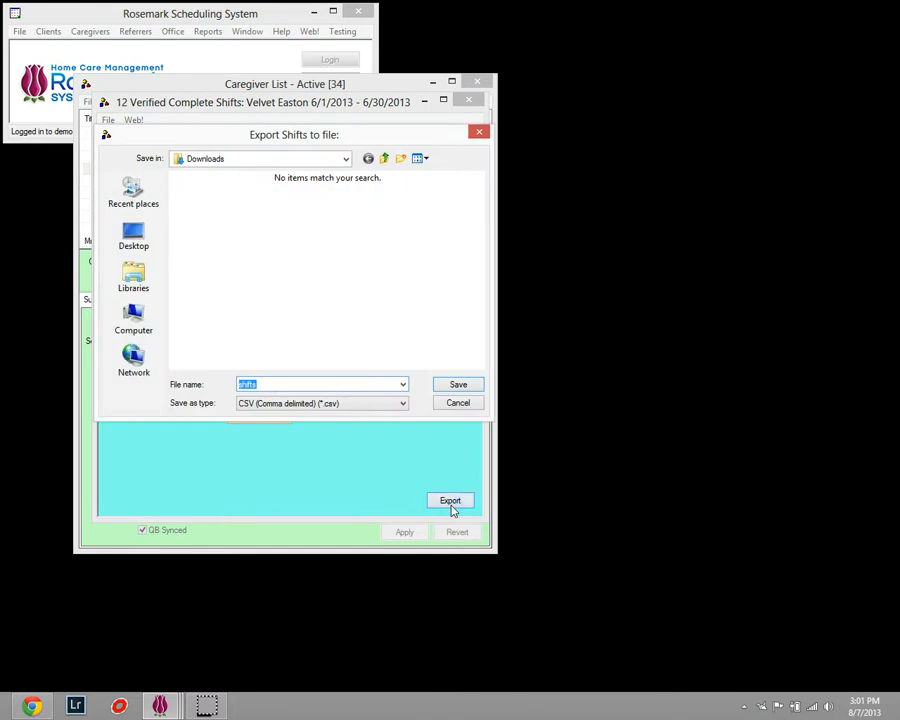
click(150, 230)
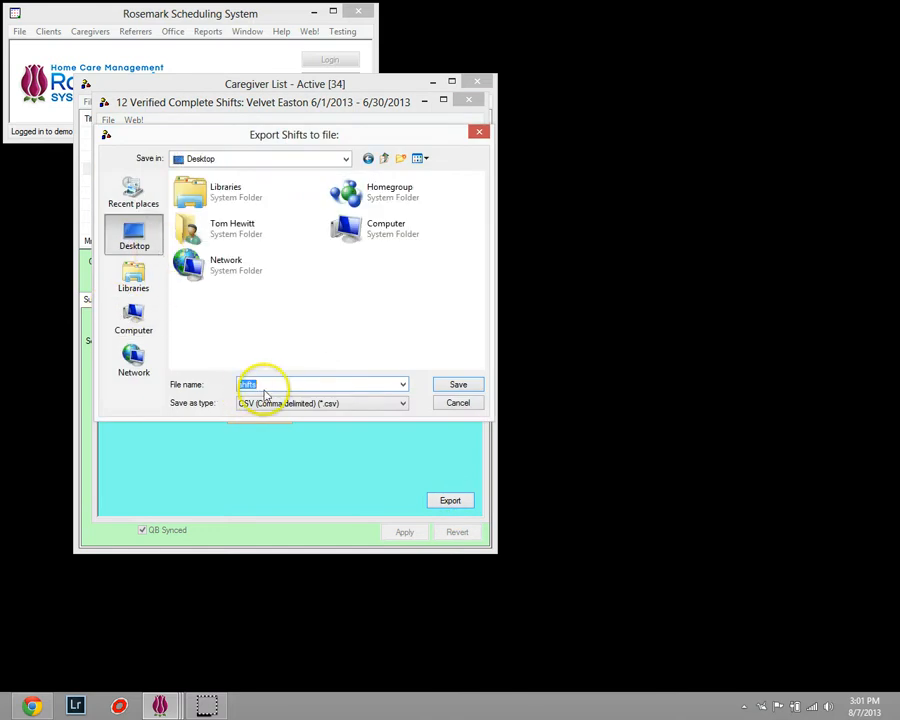
click(468, 384)
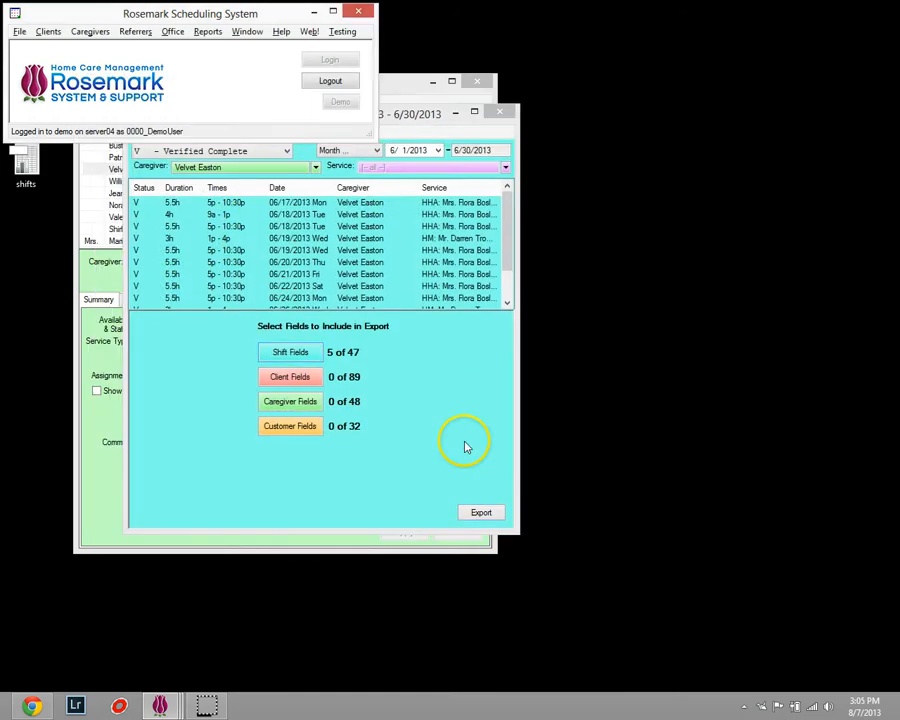
click(30, 192)
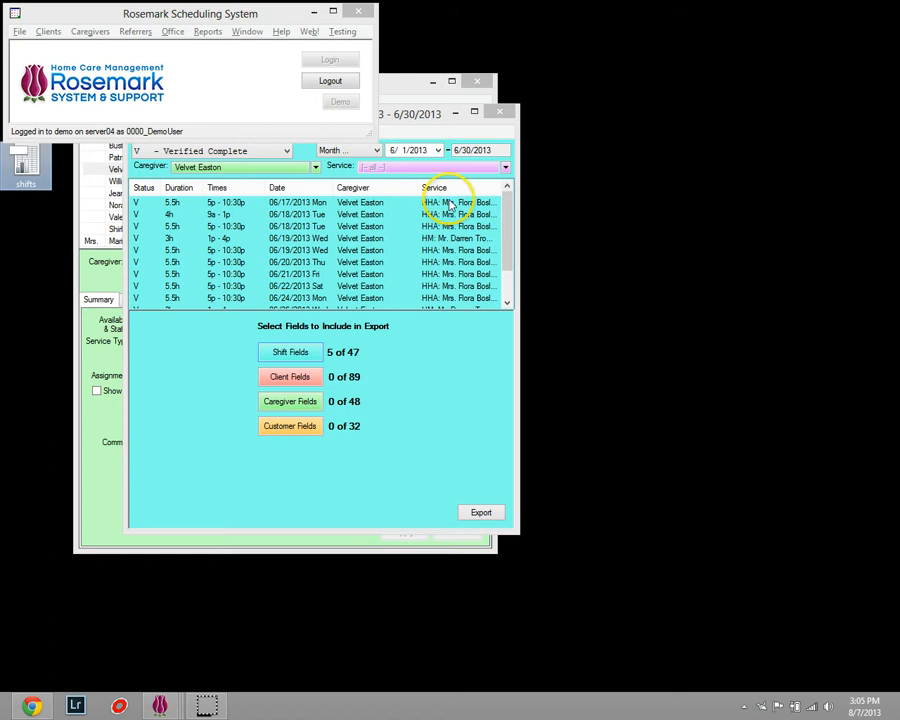
click(499, 111)
click(477, 86)
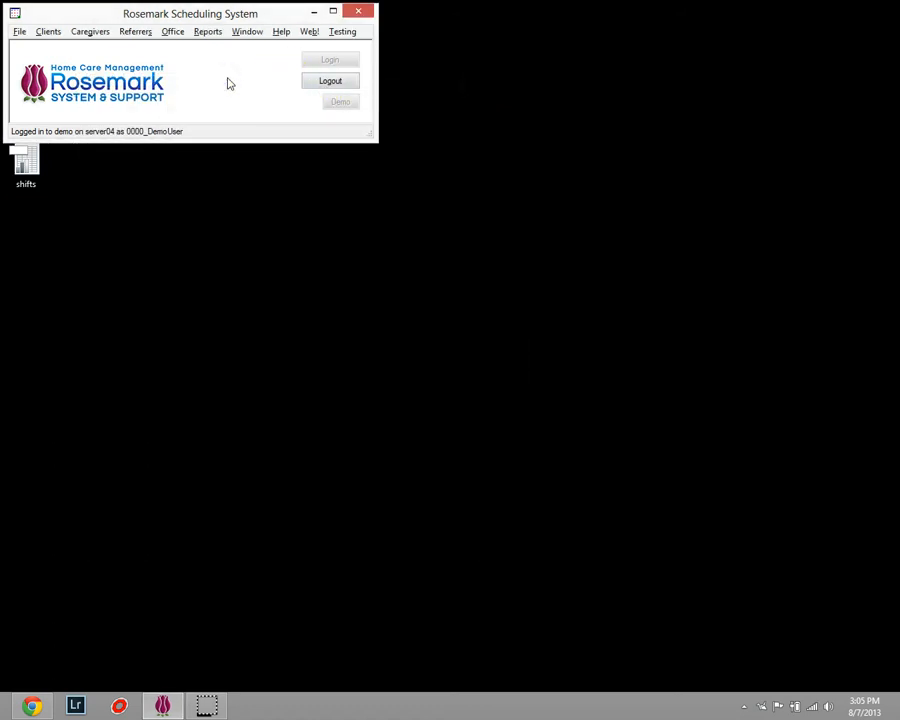
Open the shift list from the planner of the active HM client with the PhD suffix.
click(54, 37)
click(62, 46)
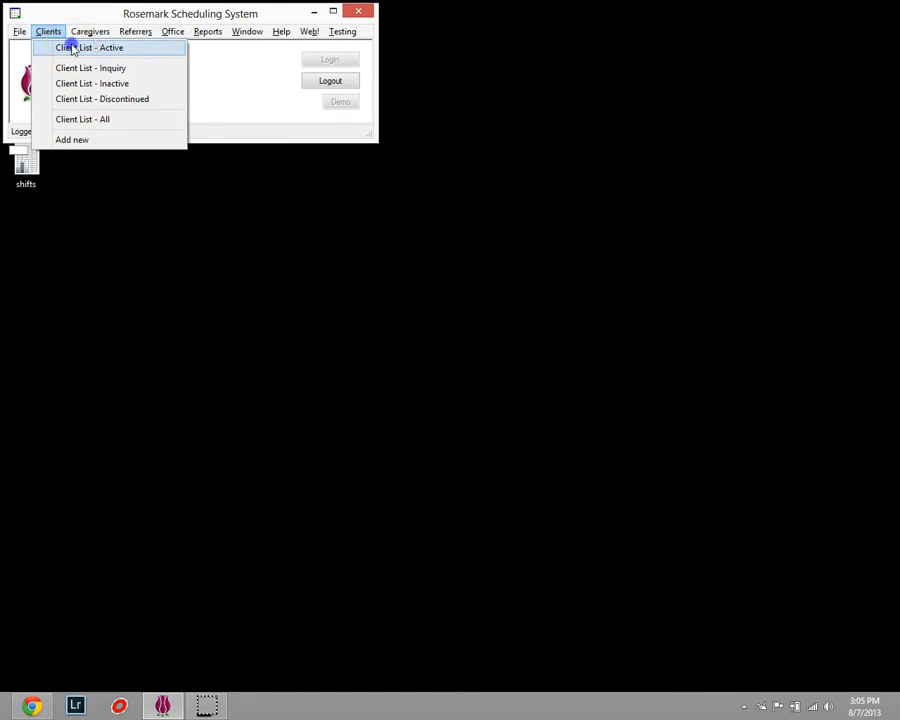
click(72, 47)
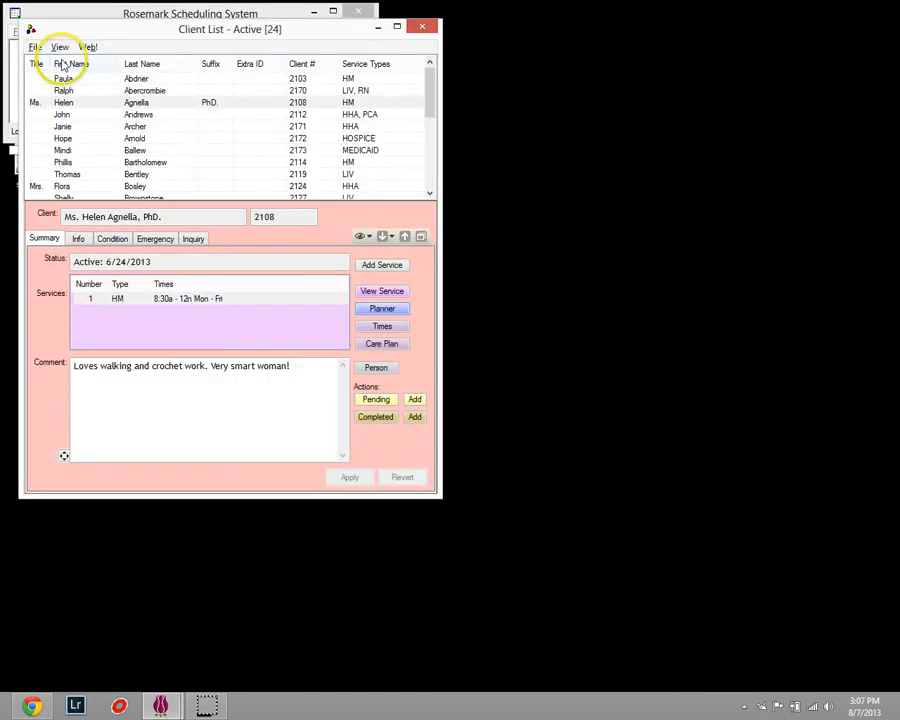
click(63, 102)
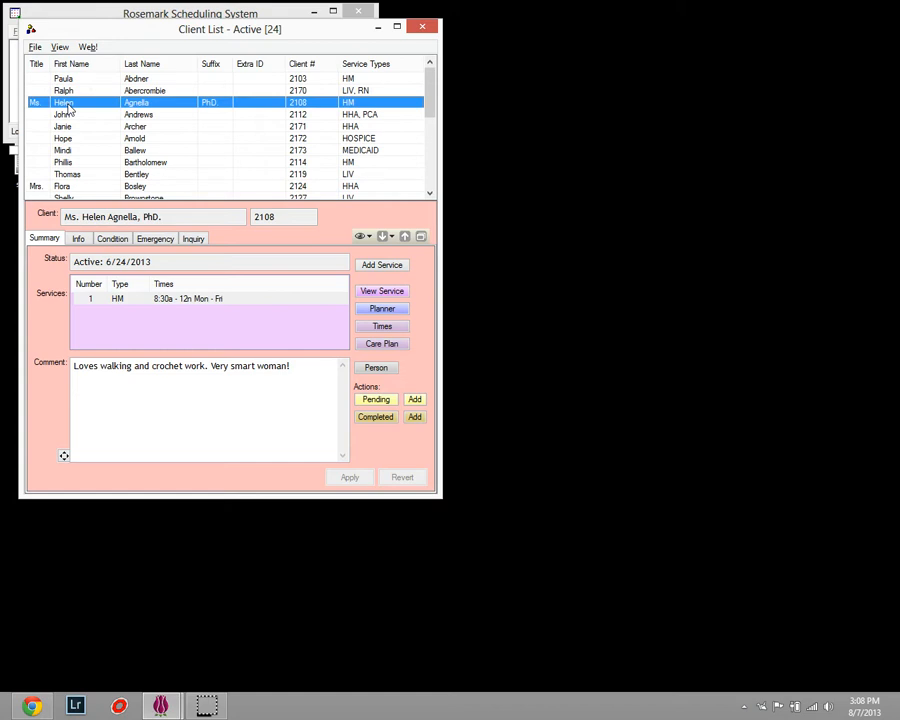
click(377, 310)
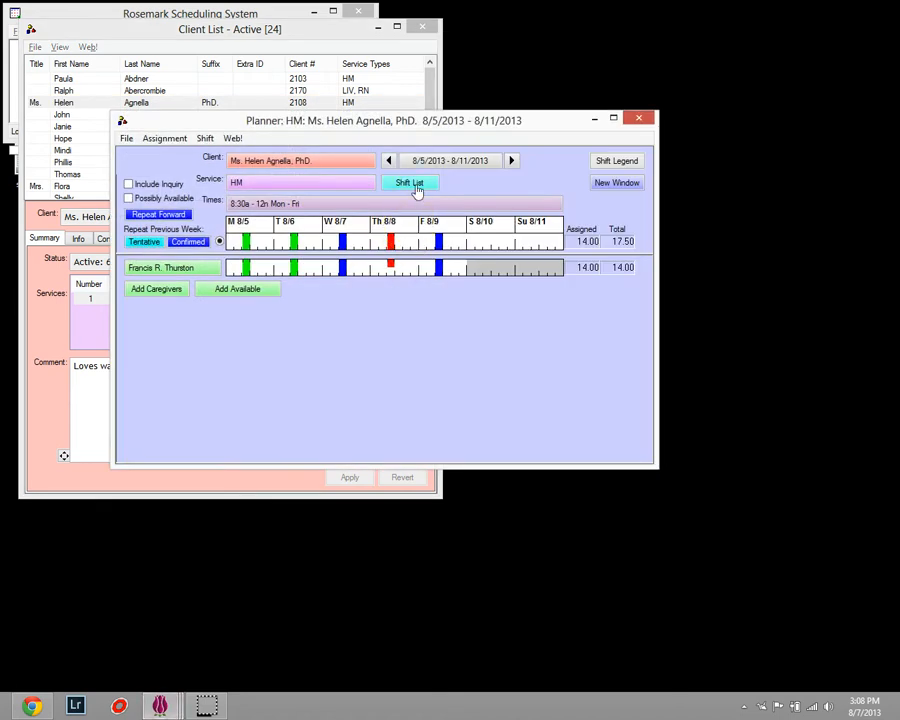
click(417, 190)
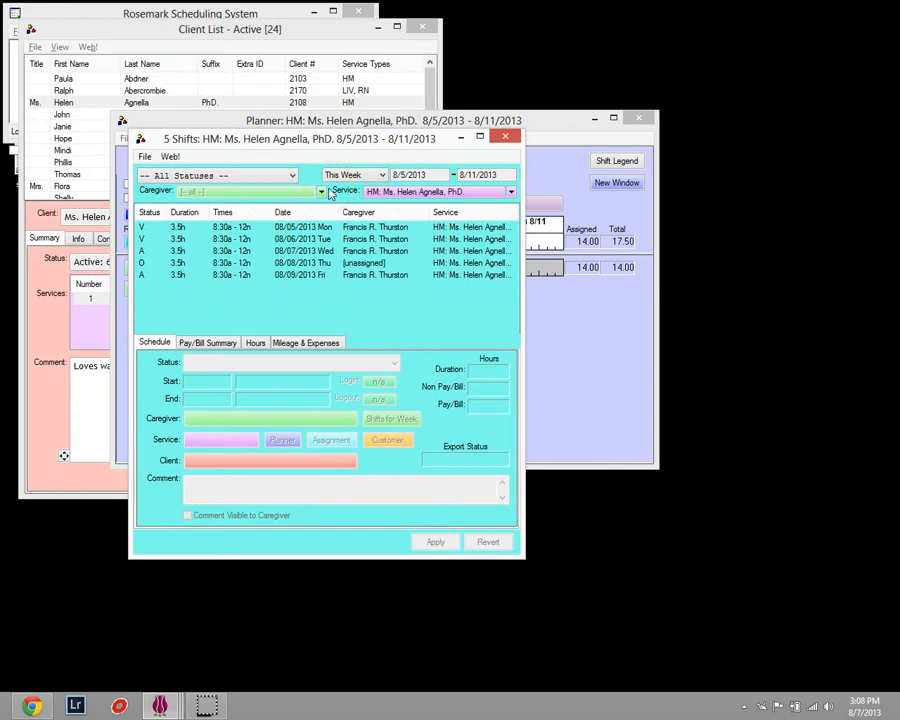
Filter the client's shifts to Refused Assignment on or before 8/11/2013 and view the details of both 08/01/2013 shifts.
click(279, 179)
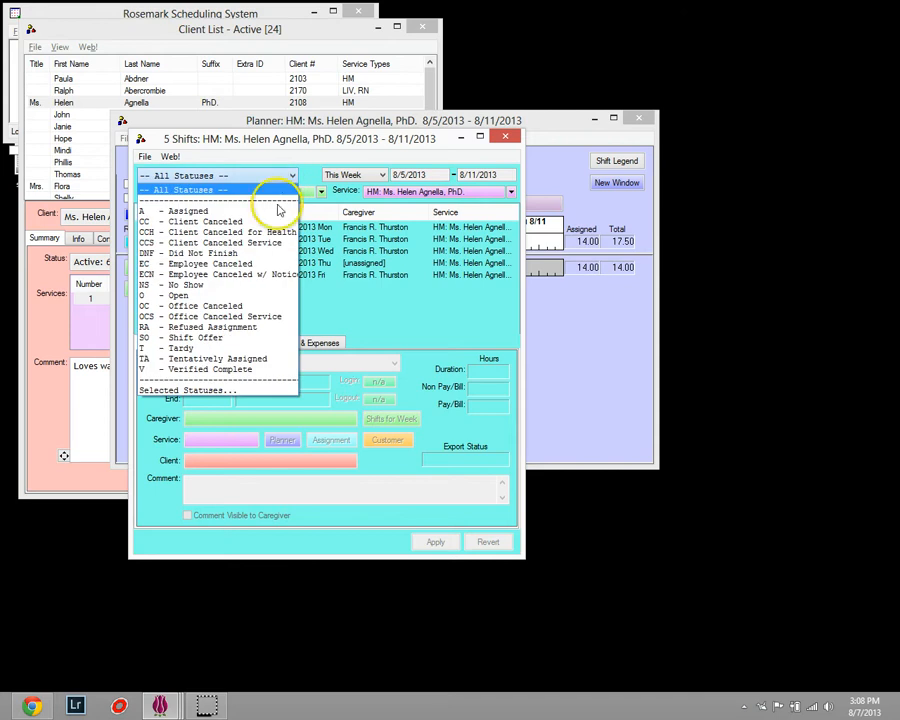
click(257, 330)
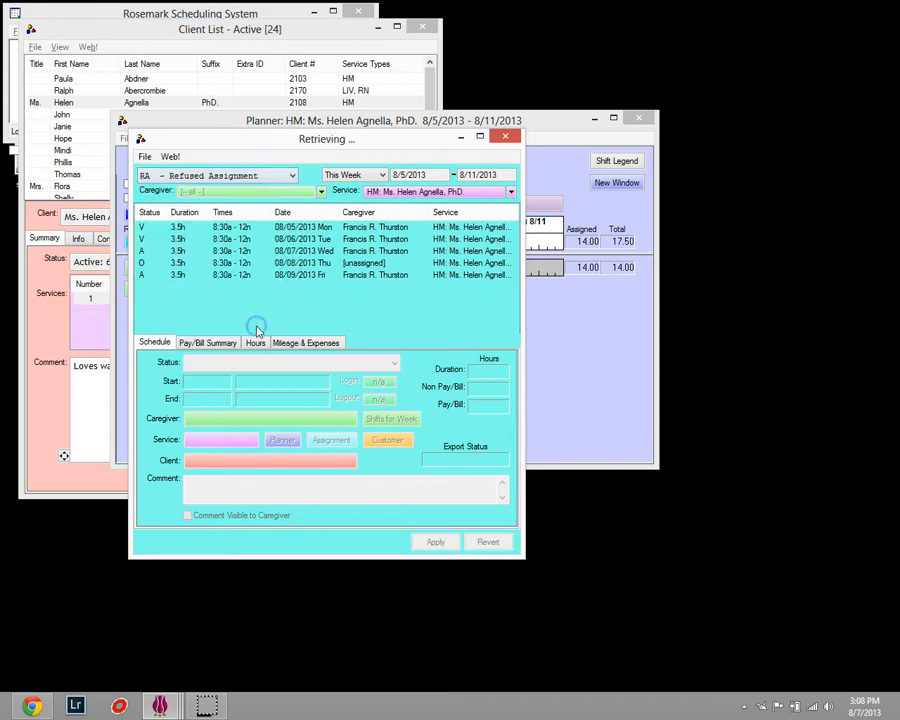
click(366, 177)
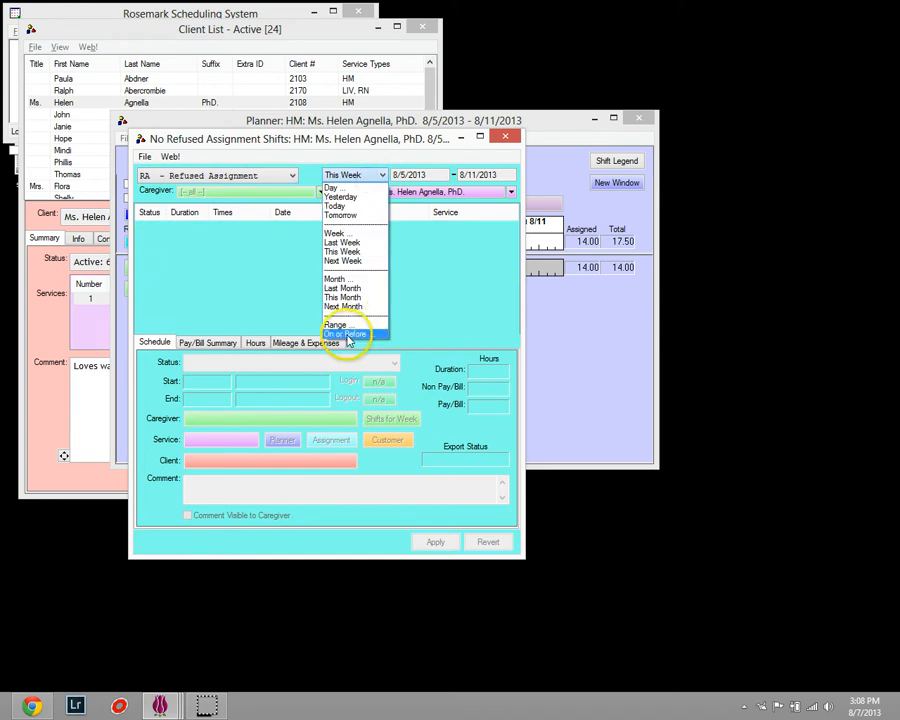
click(348, 336)
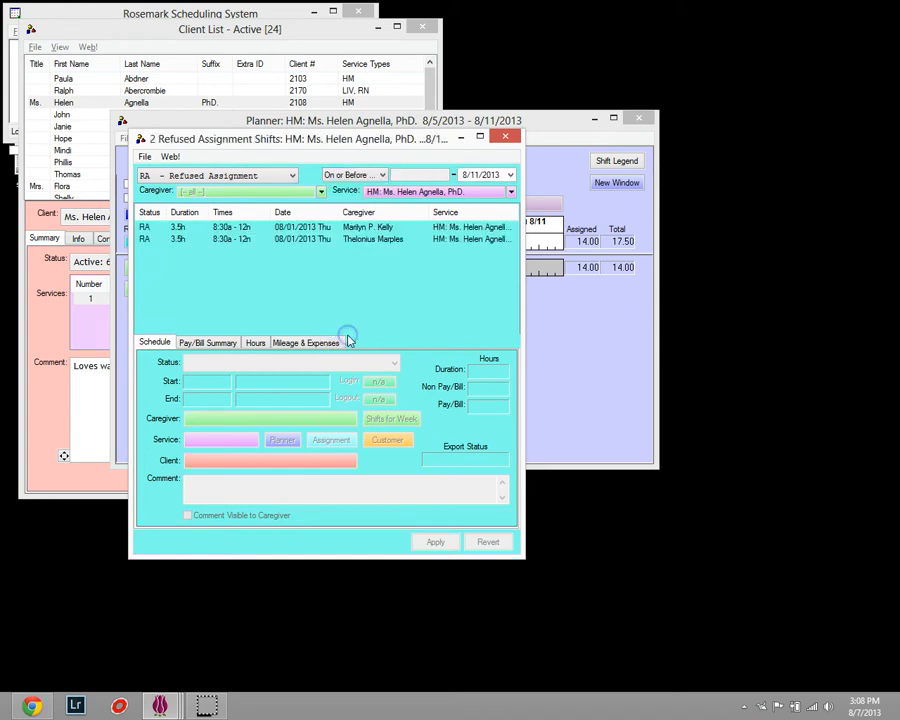
click(300, 229)
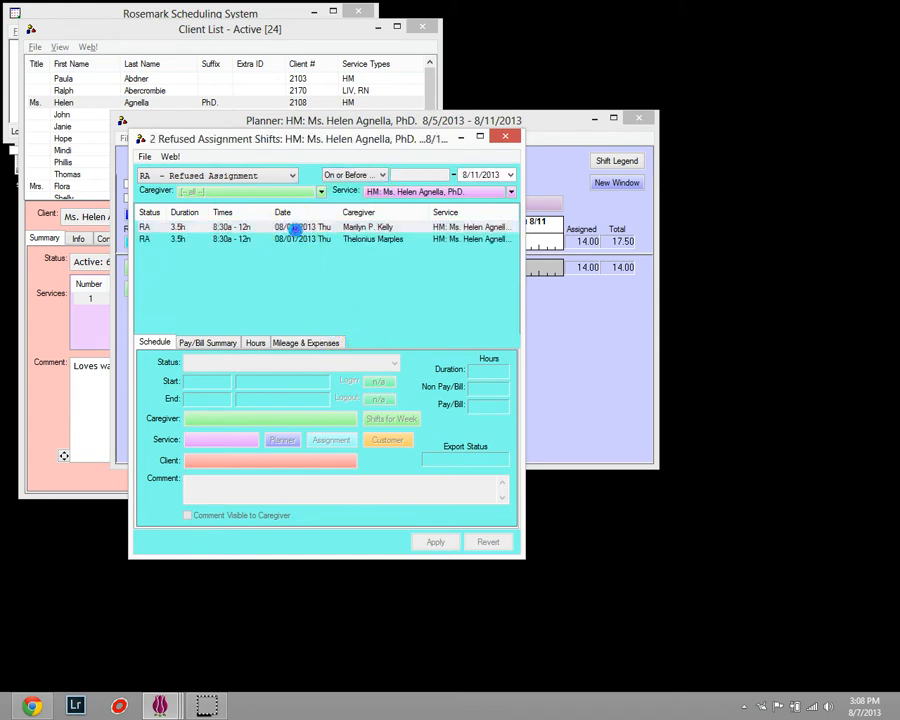
click(301, 239)
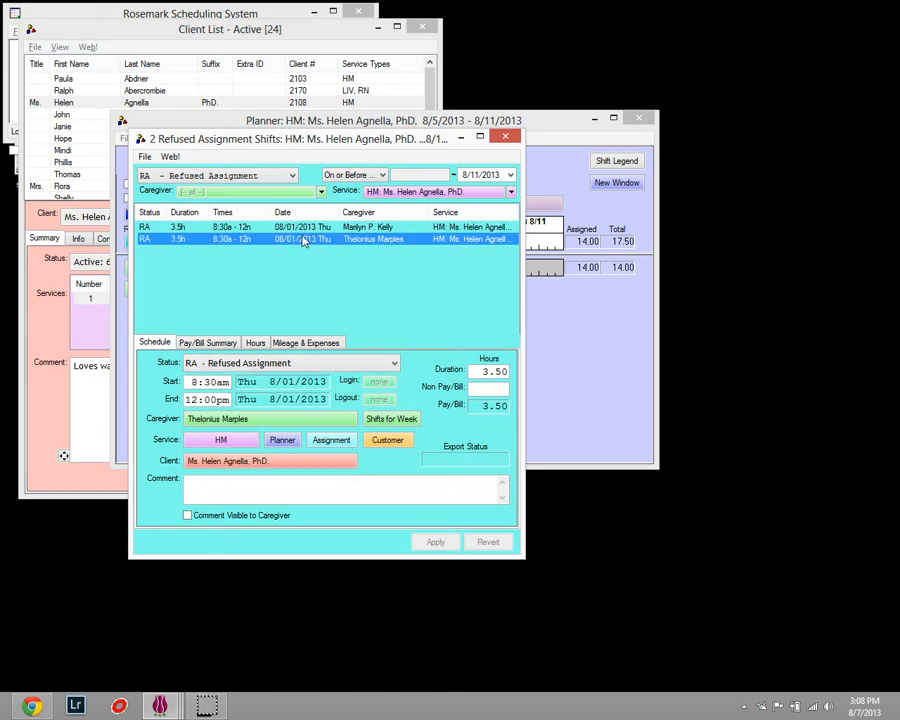
View the spreadsheet export options for the refused shifts, and close the shift list, planner and client list.
click(145, 157)
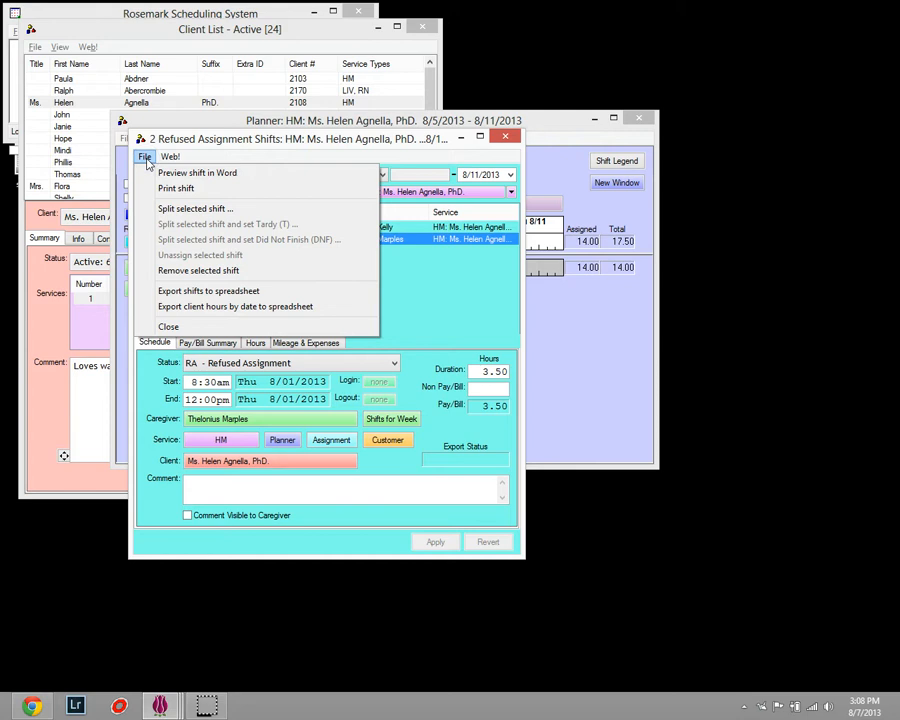
click(224, 294)
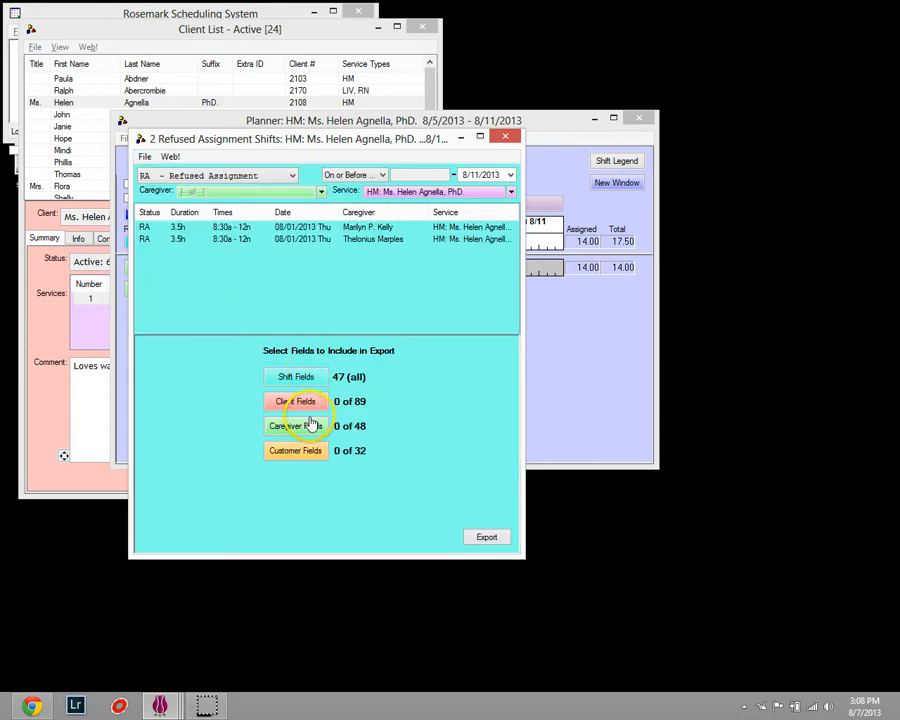
click(506, 137)
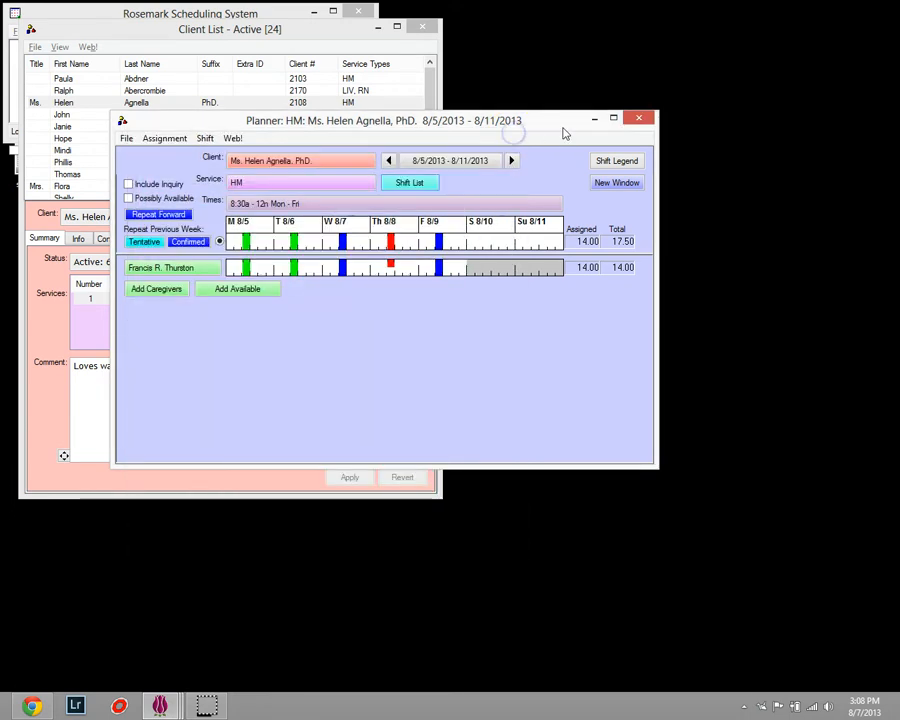
click(637, 119)
click(421, 26)
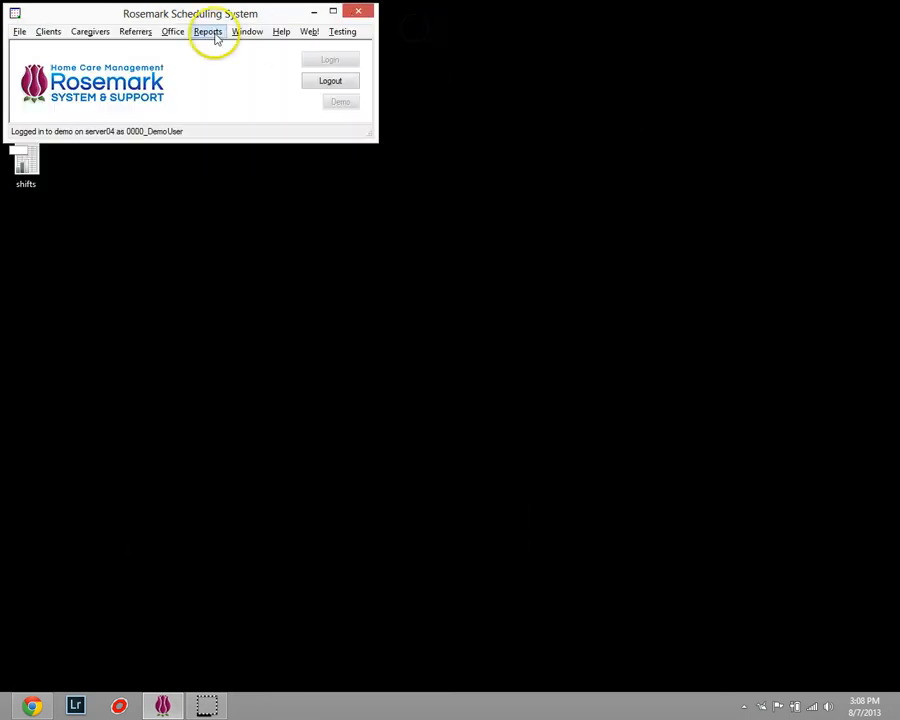
Open the office-wide list of shifts on Monday, 8/5/2013.
click(178, 36)
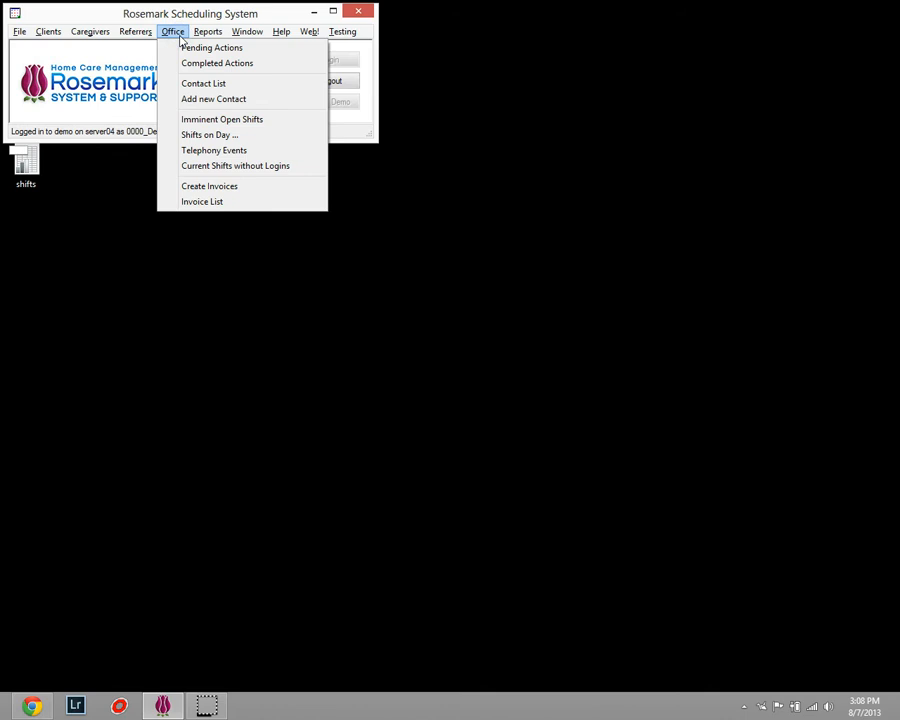
click(204, 137)
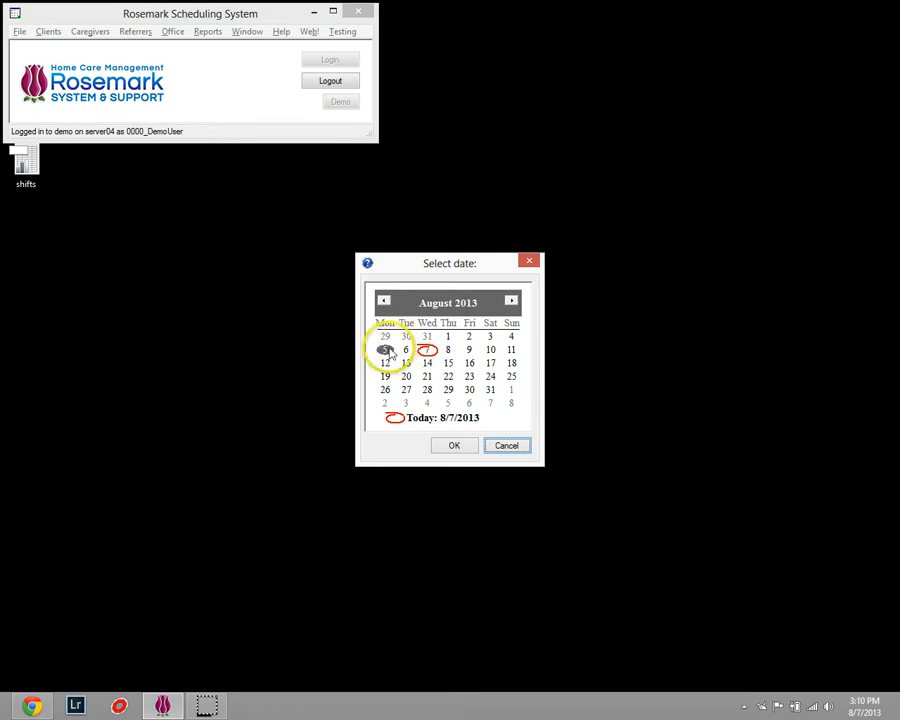
click(455, 446)
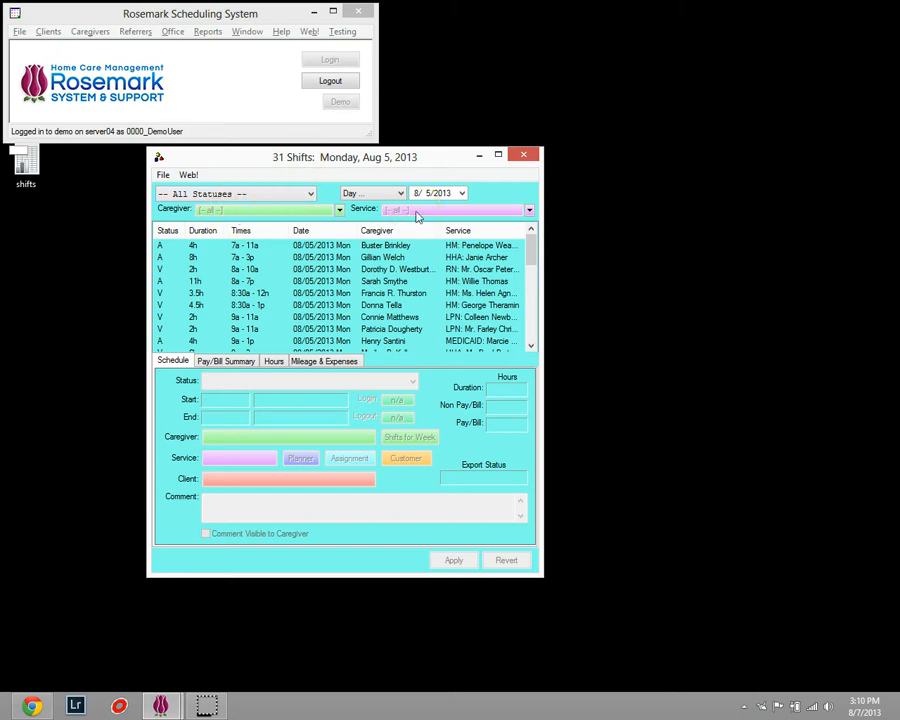
Try filtering the day's shifts to the HHA, HM, LIV, PCA caregiver, and reset the caregiver filter to all.
click(344, 213)
click(425, 329)
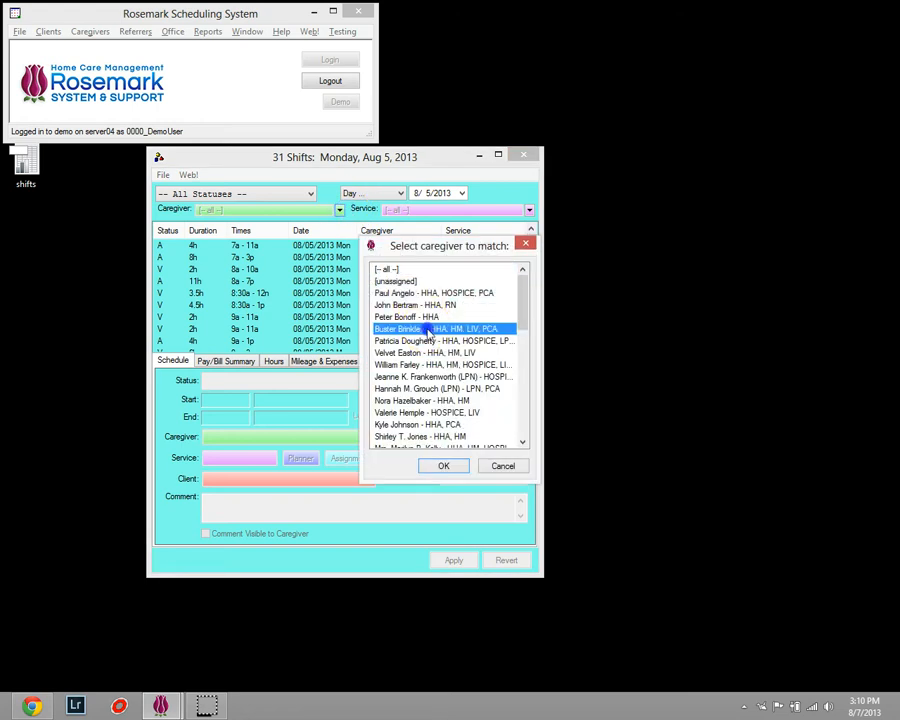
click(443, 467)
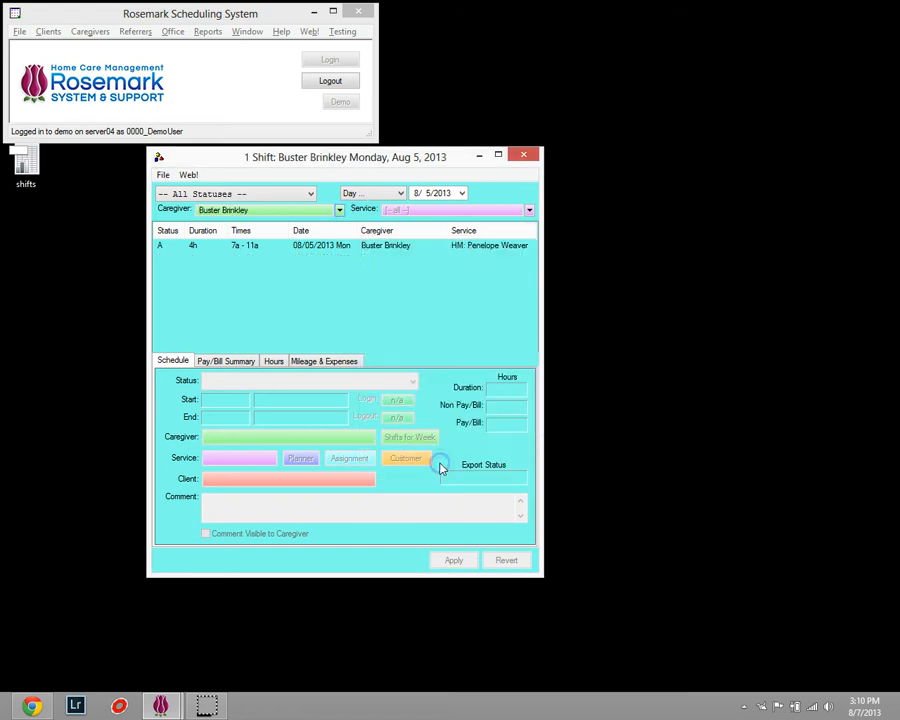
click(340, 212)
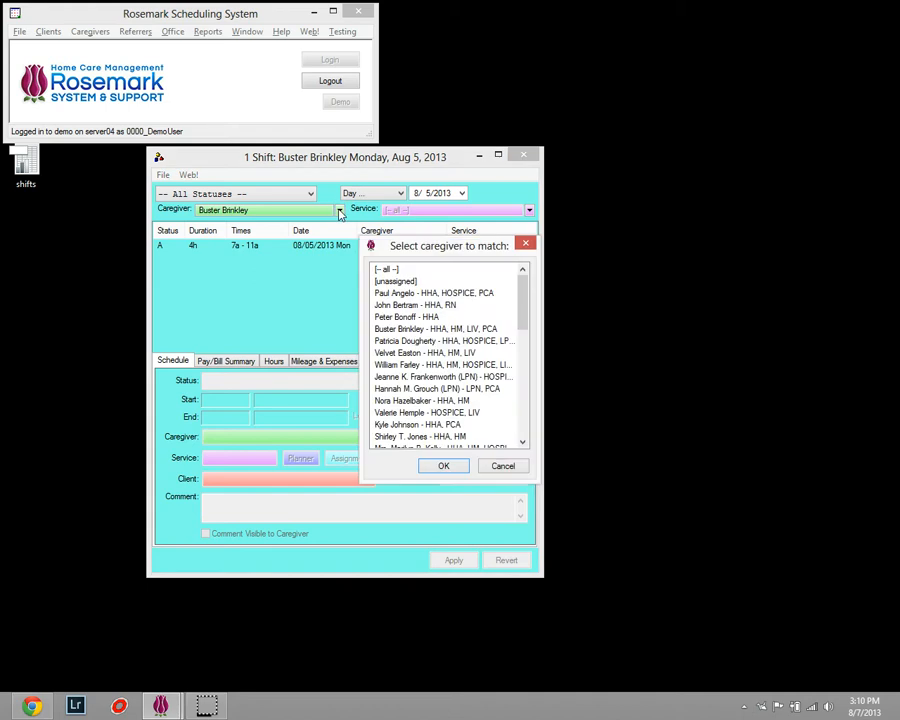
click(377, 268)
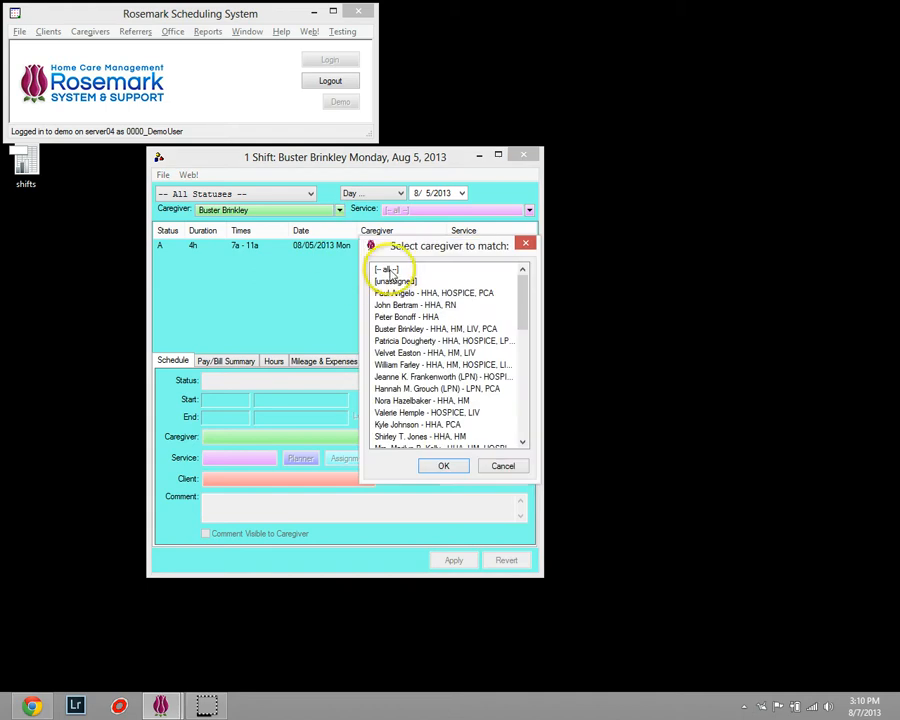
click(443, 467)
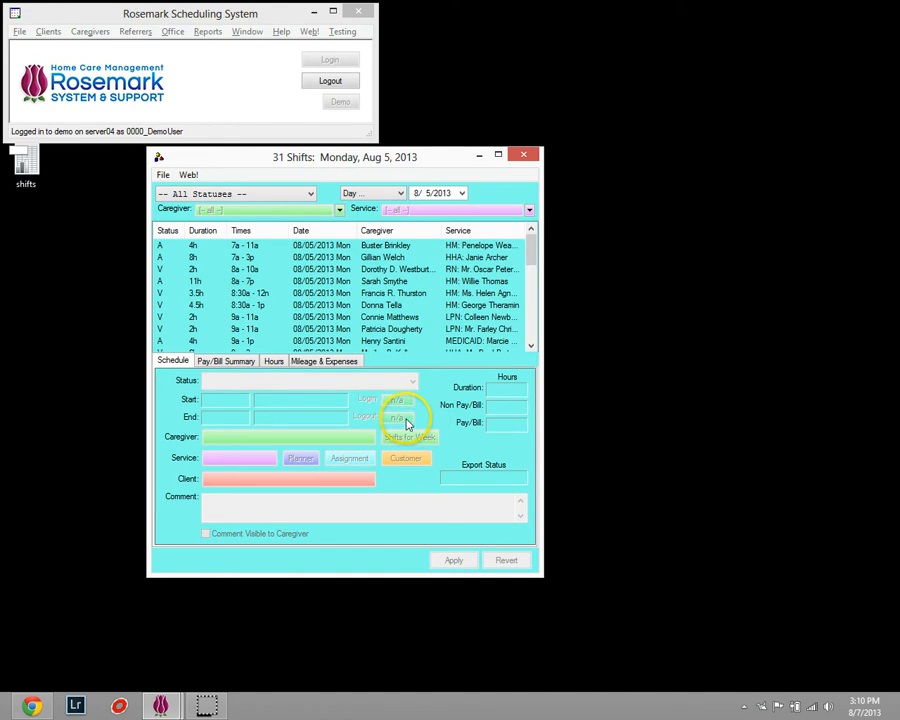
Filter the office-wide shift list to the No Show status on or before 8/5/2013.
click(268, 194)
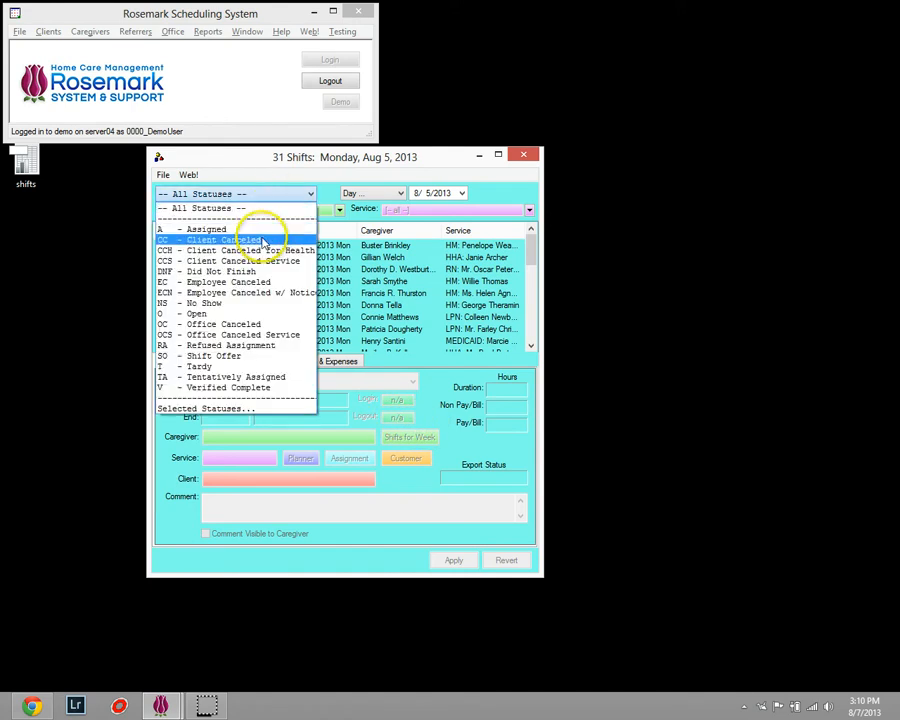
click(254, 304)
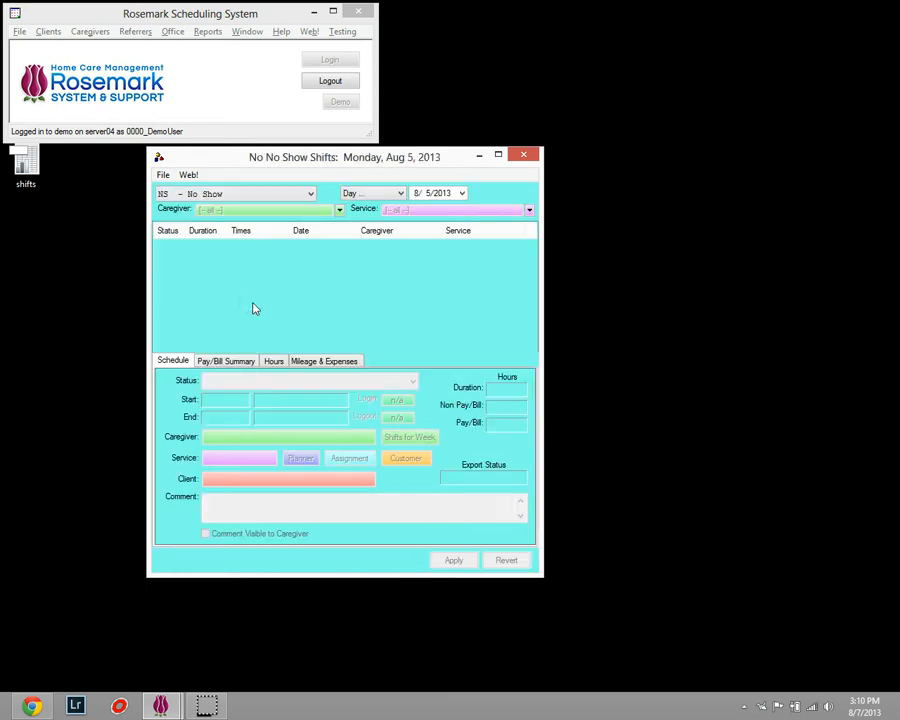
click(368, 194)
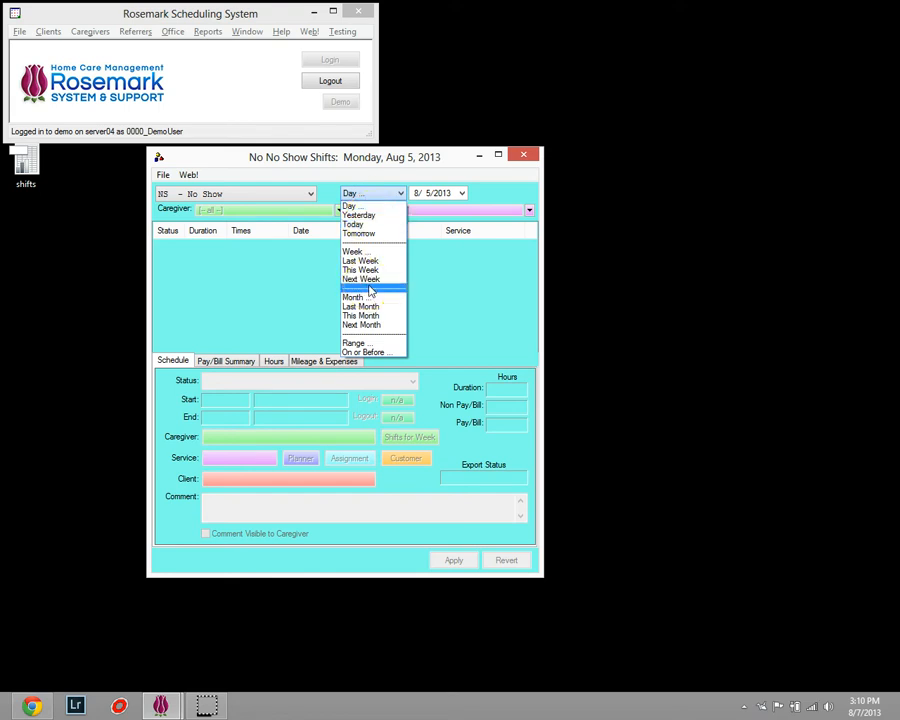
click(375, 356)
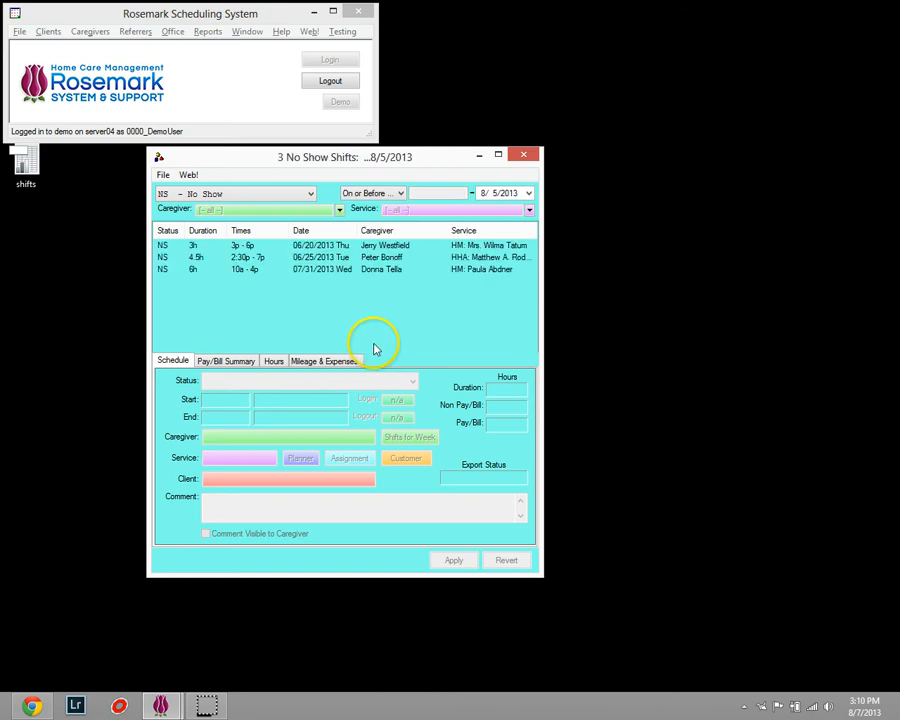
View the 06/20/2013 no-show shift's details and start exporting the no-show shifts to a spreadsheet.
click(298, 247)
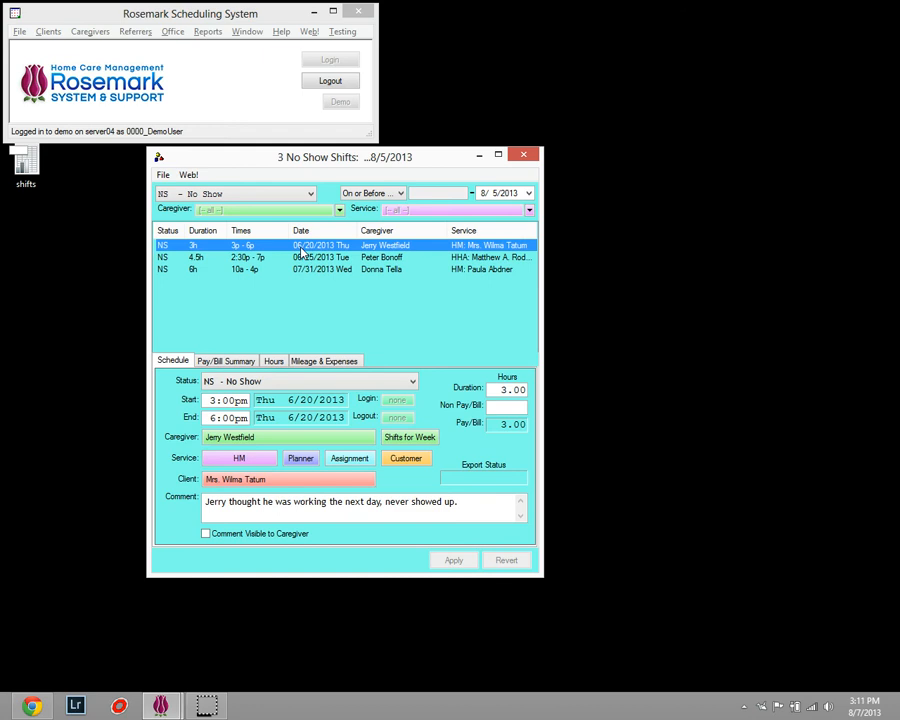
click(163, 175)
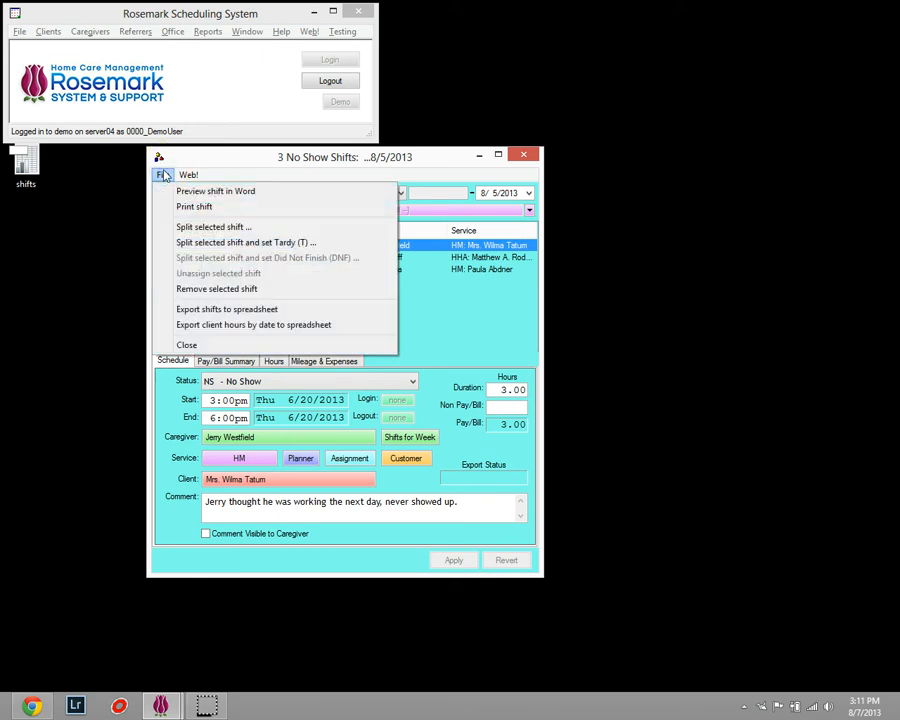
click(265, 316)
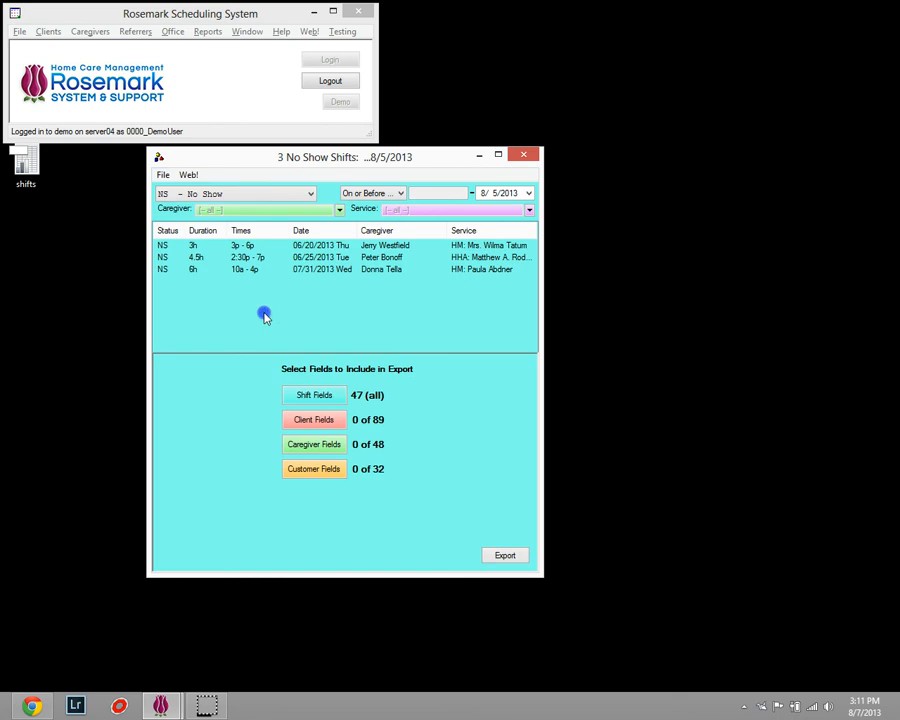